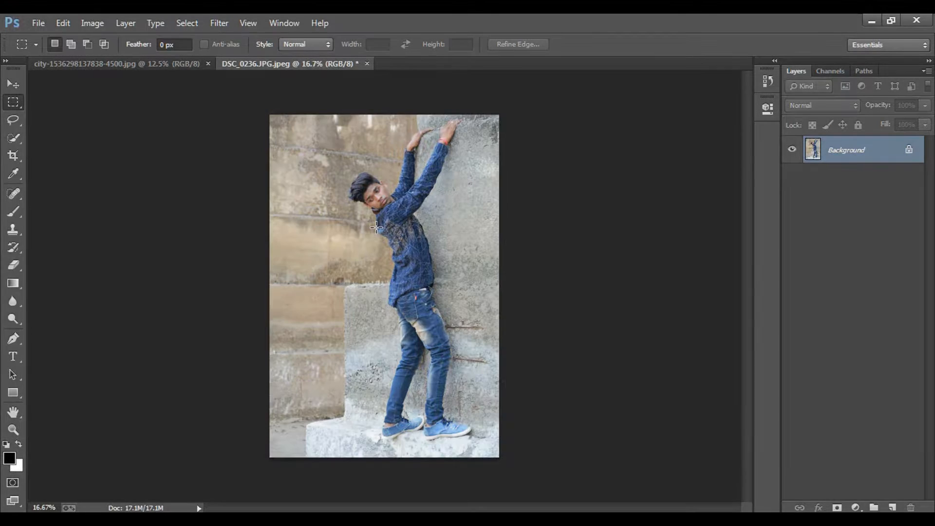
- Examine the man's face, hair and raised arms up close in the portrait photo
click(14, 85)
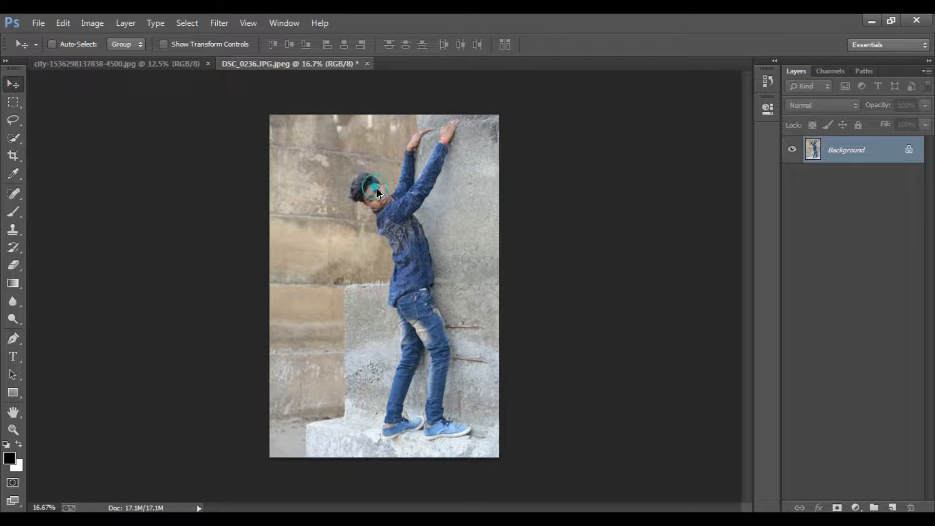
scroll(378, 191, up, 5)
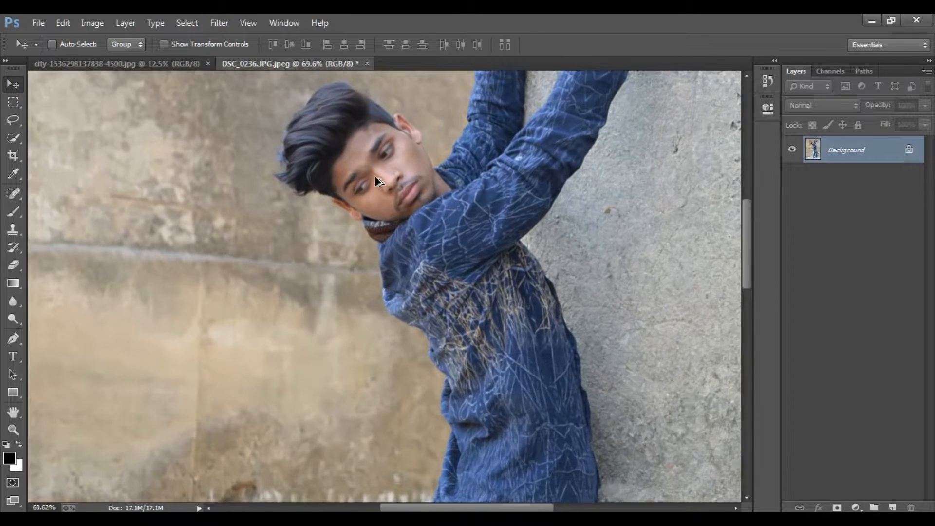
scroll(376, 178, up, 2)
key(ctrl+z)
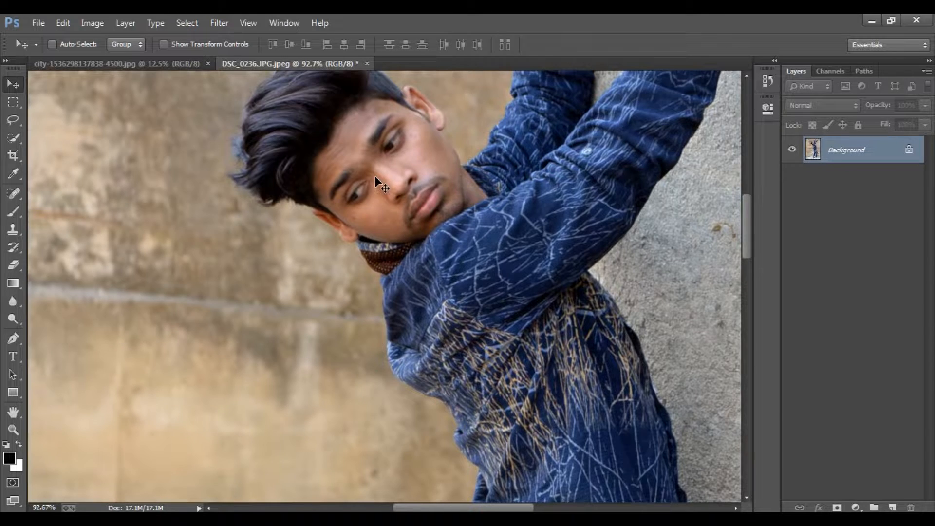
click(419, 166)
drag(413, 204, 372, 253)
drag(501, 186, 453, 239)
scroll(453, 239, down, 2)
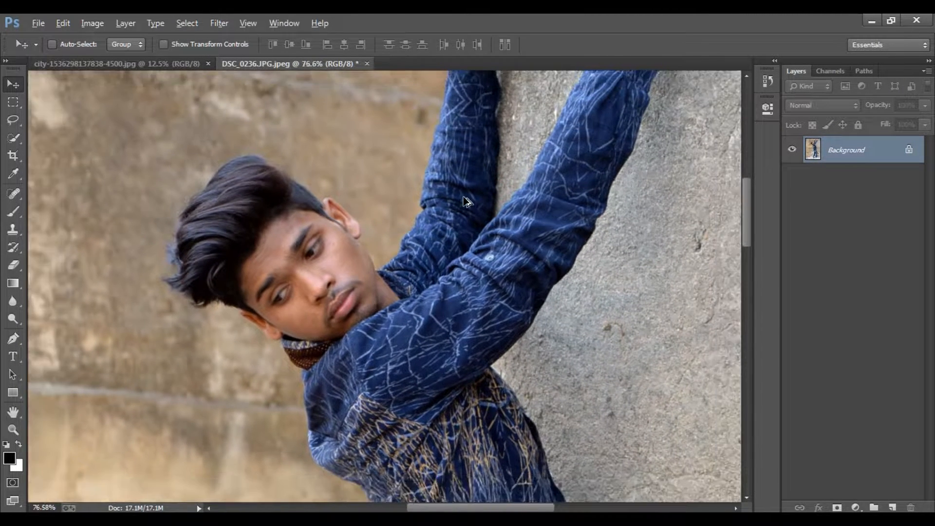
scroll(460, 203, down, 3)
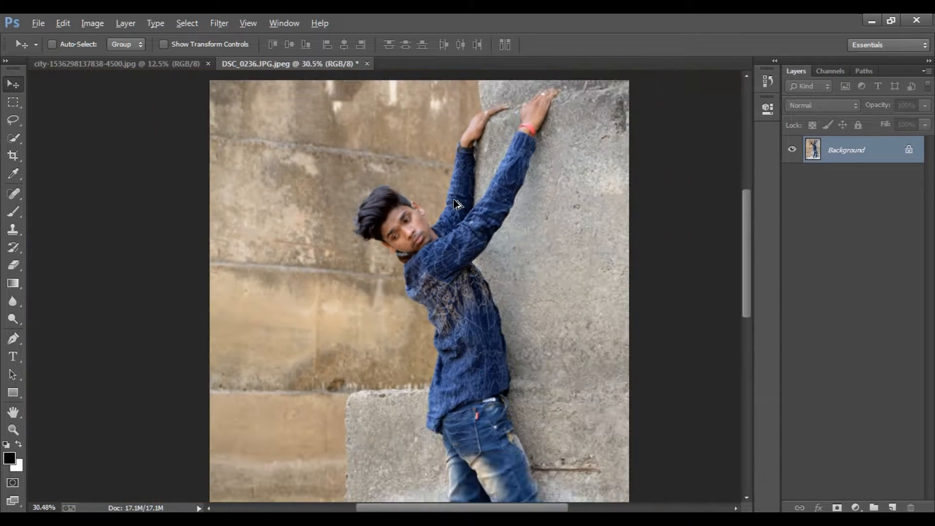
- Select the man together with the concrete wall and ledge using the Quick Selection tool
key(w)
drag(451, 241, 416, 212)
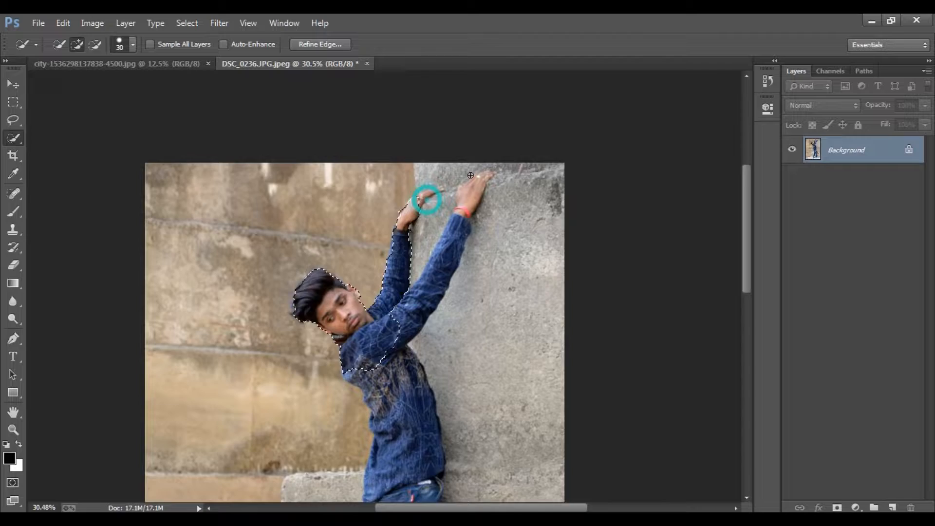
drag(428, 198, 434, 217)
drag(441, 302, 434, 216)
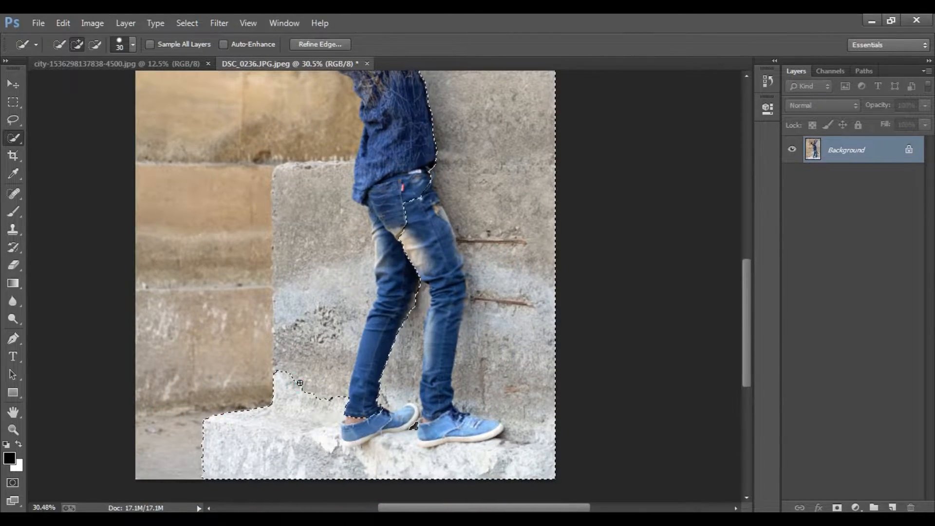
drag(300, 382, 277, 223)
- Refine the selection edge along the jacket and check its outline around the hair and raised sleeve
scroll(267, 375, up, 5)
mouse_move(437, 167)
mouse_down()
mouse_move(422, 193)
mouse_move(409, 336)
mouse_up()
drag(340, 414, 349, 357)
scroll(484, 238, down, 4)
scroll(393, 272, up, 4)
drag(389, 234, 392, 300)
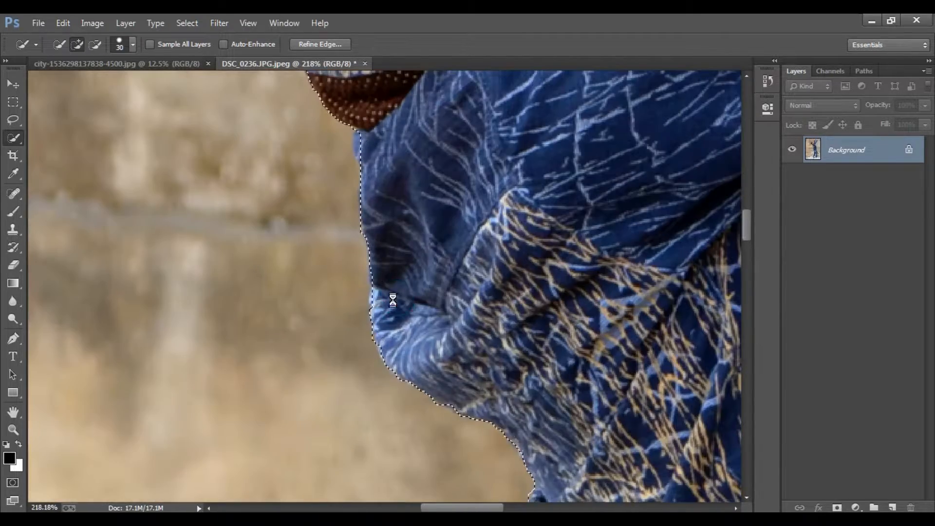
drag(385, 146, 409, 324)
drag(319, 225, 448, 313)
drag(303, 182, 386, 278)
drag(439, 85, 291, 307)
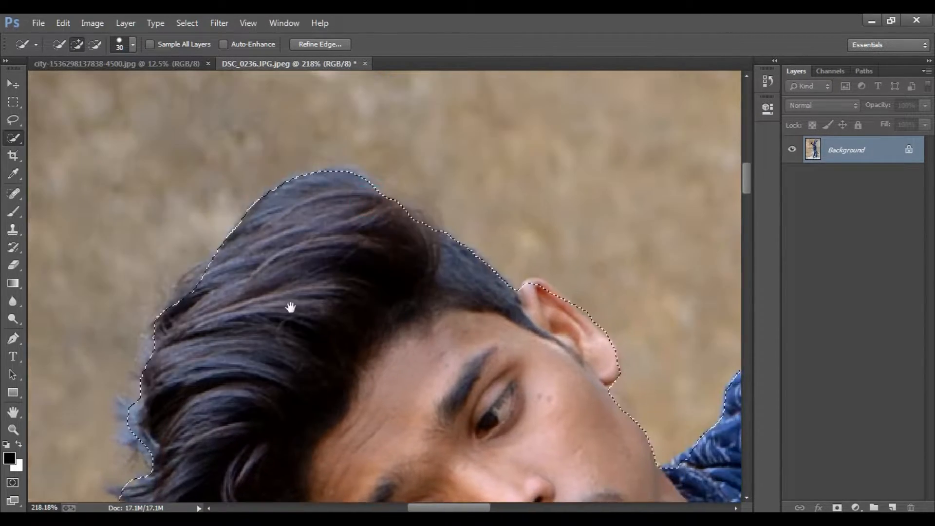
drag(681, 341, 424, 314)
drag(610, 112, 479, 377)
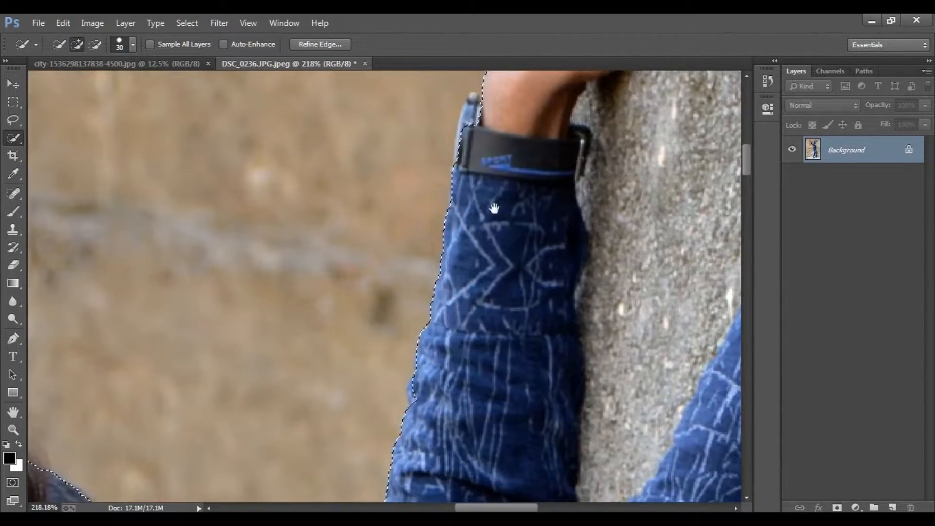
scroll(495, 208, up, 8)
alt+scroll(505, 339, down, 7)
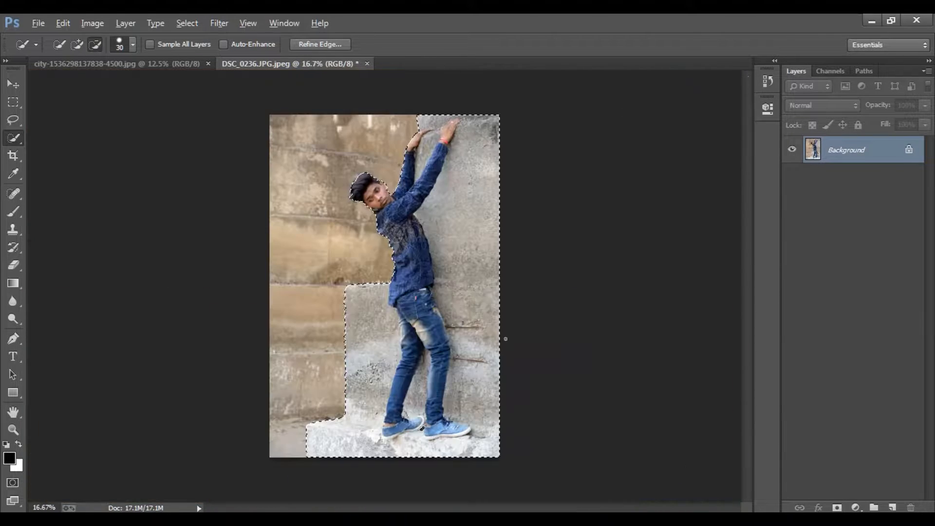
- Feather the selection and copy the selected man and wall to a new layer
key(shift+F6)
key(Return)
click(125, 22)
mouse_move(145, 43)
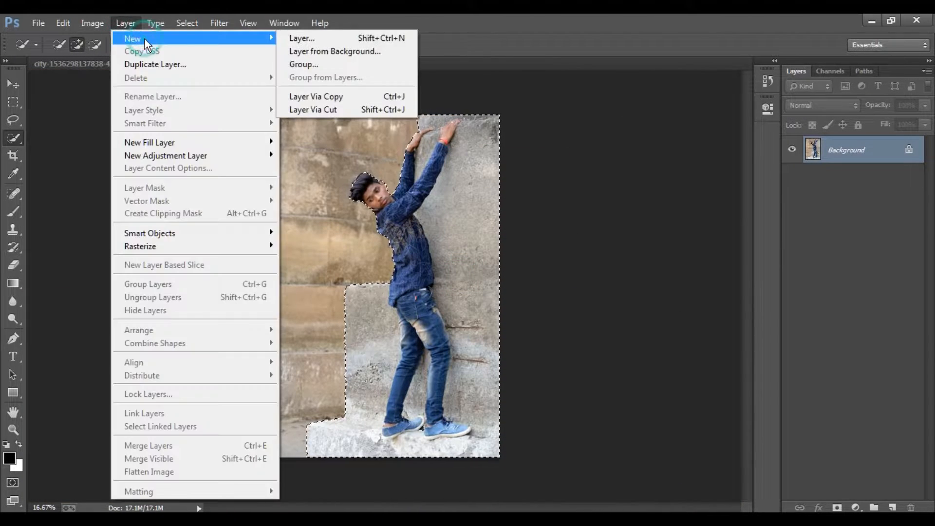
click(322, 96)
- Bring the city skyline image into the portrait document as a new layer and position it over the canvas
key(v)
click(149, 66)
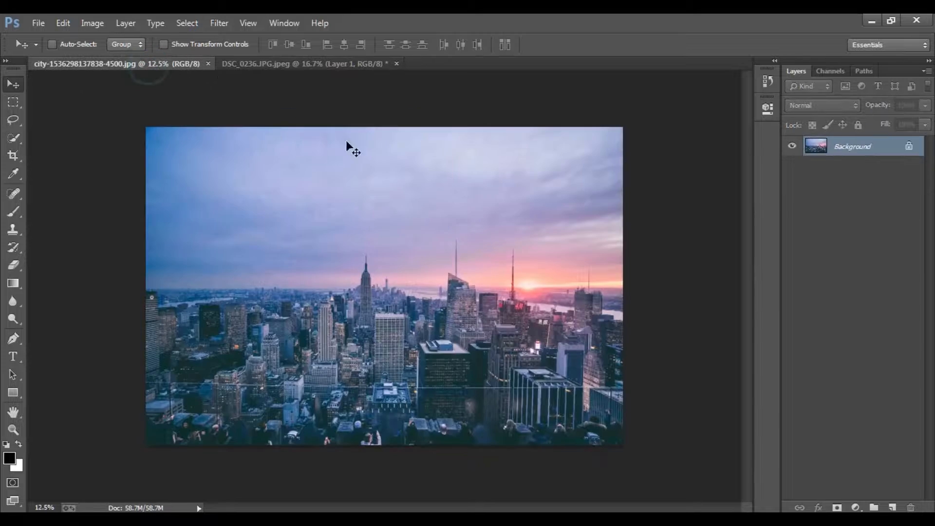
drag(149, 66, 632, 148)
drag(823, 383, 414, 281)
drag(851, 146, 379, 64)
click(292, 64)
drag(420, 265, 420, 327)
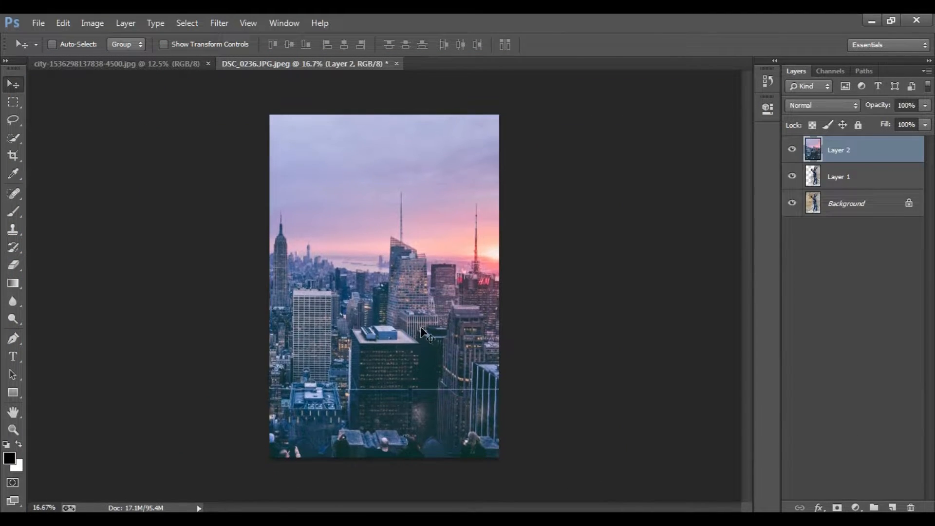
- Move the cut-out layer of the man and wall above the city layer
double_click(869, 181)
click(663, 124)
drag(867, 180, 867, 141)
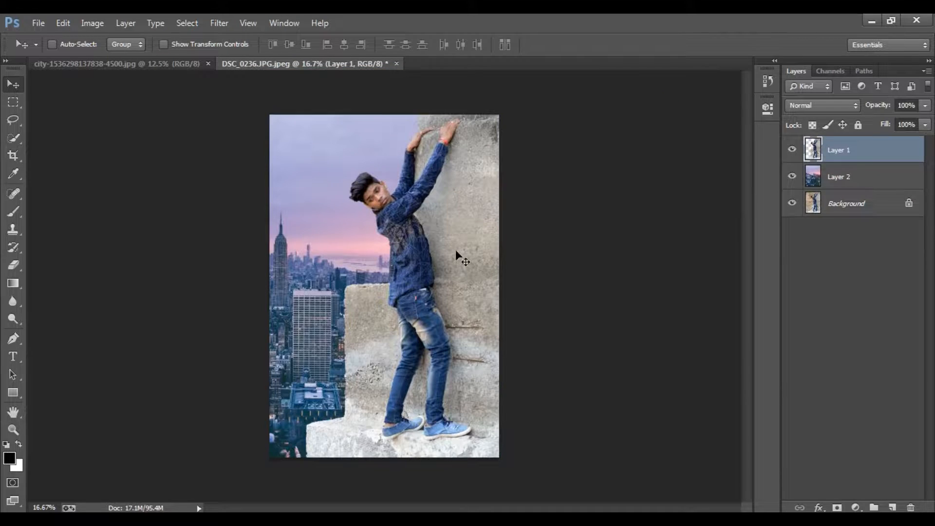
- Reposition the city layer so the sunset and the spired tower sit in the gap beside the man
drag(314, 339, 311, 291)
key(ctrl+z)
drag(292, 193, 291, 155)
drag(300, 259, 303, 212)
drag(313, 325, 308, 410)
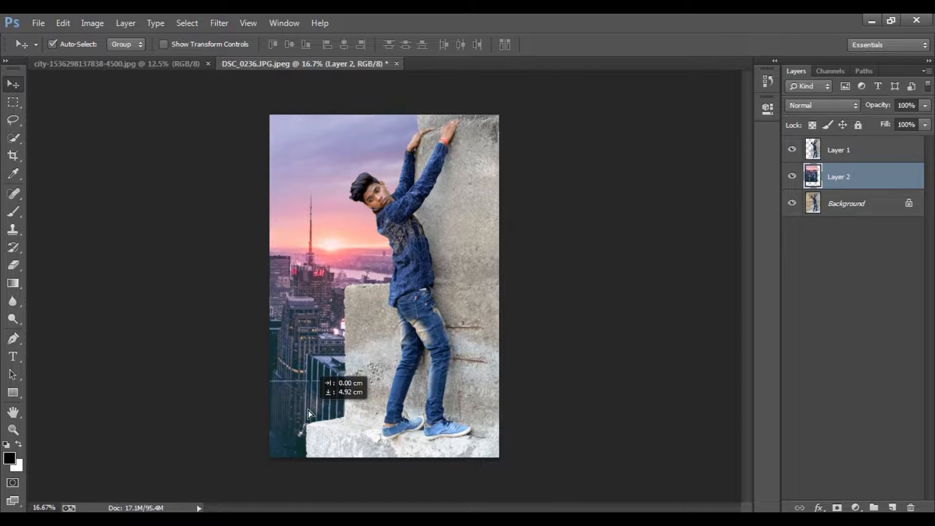
- Duplicate the city layer and merge the copy with the original city layer
key(ctrl+j)
scroll(316, 385, down, 1)
scroll(351, 317, up, 2)
ctrl+click(832, 204)
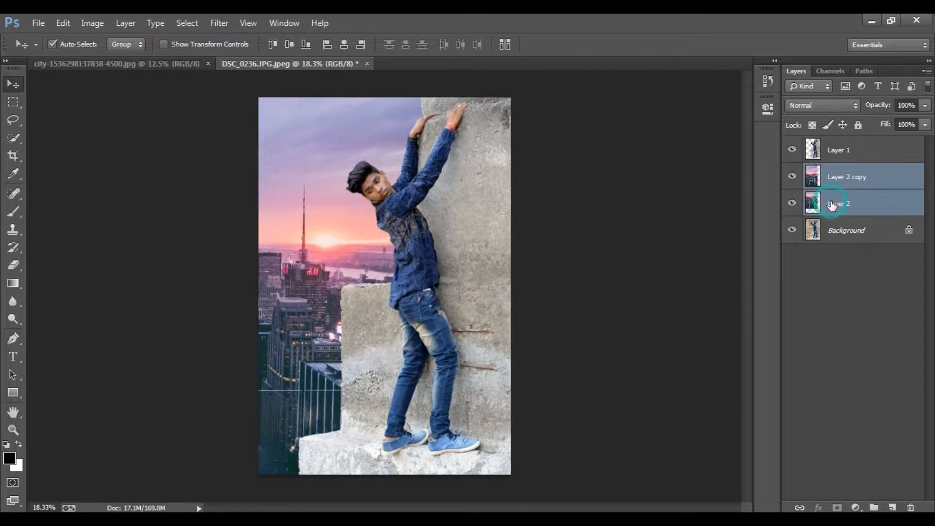
key(ctrl+e)
scroll(348, 216, up, 1)
scroll(348, 218, up, 1)
scroll(348, 218, down, 2)
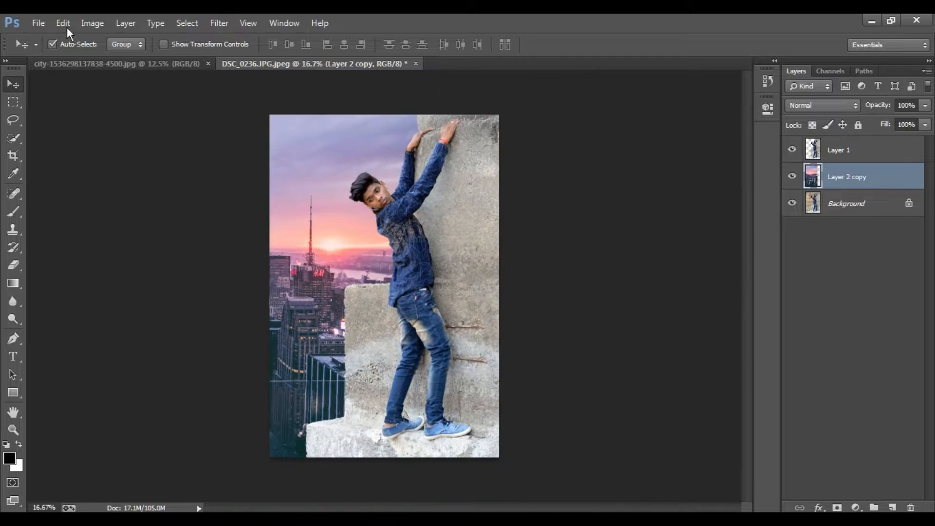
- Apply a slight Brightness/Contrast adjustment and Auto Tone to the merged city layer
click(92, 23)
mouse_move(111, 58)
click(387, 57)
drag(436, 185, 442, 185)
click(544, 171)
click(92, 22)
click(128, 76)
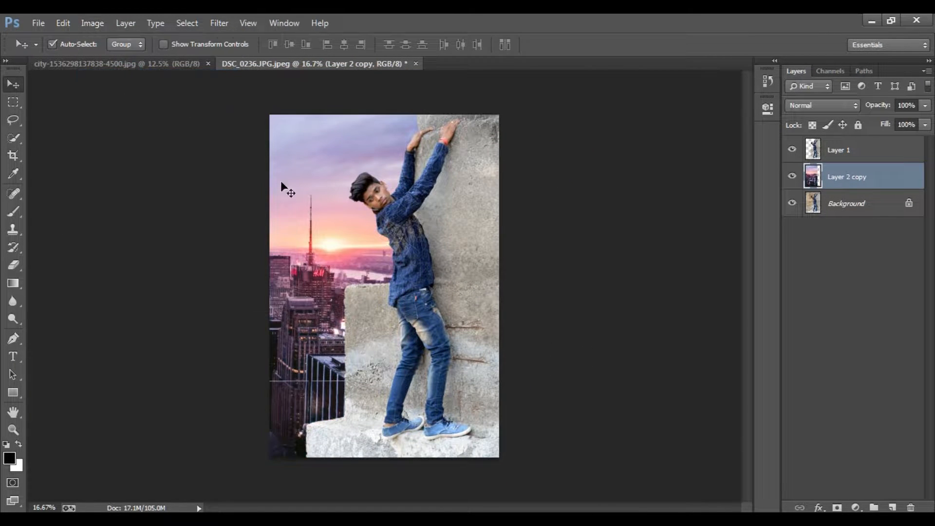
- Apply Auto Tone to the cut-out layer of the man and wall
click(448, 218)
click(92, 23)
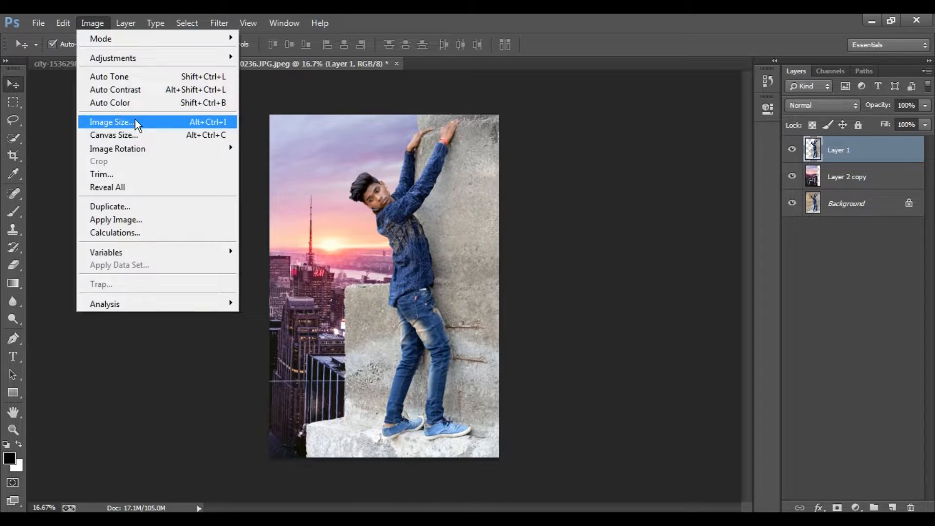
click(166, 79)
click(336, 180)
click(399, 200)
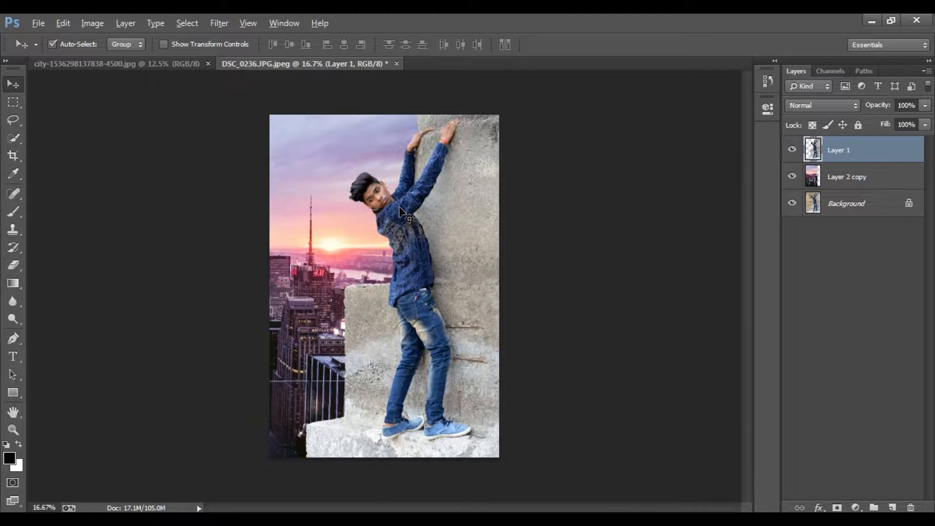
- Set up the Mixer Brush for the man's face with Wet 20%, Load 30%, Mix 20%, Flow 30% and size 35
scroll(399, 212, up, 14)
mouse_move(395, 173)
mouse_down()
mouse_move(397, 230)
mouse_move(354, 229)
mouse_move(444, 192)
mouse_up()
click(13, 210)
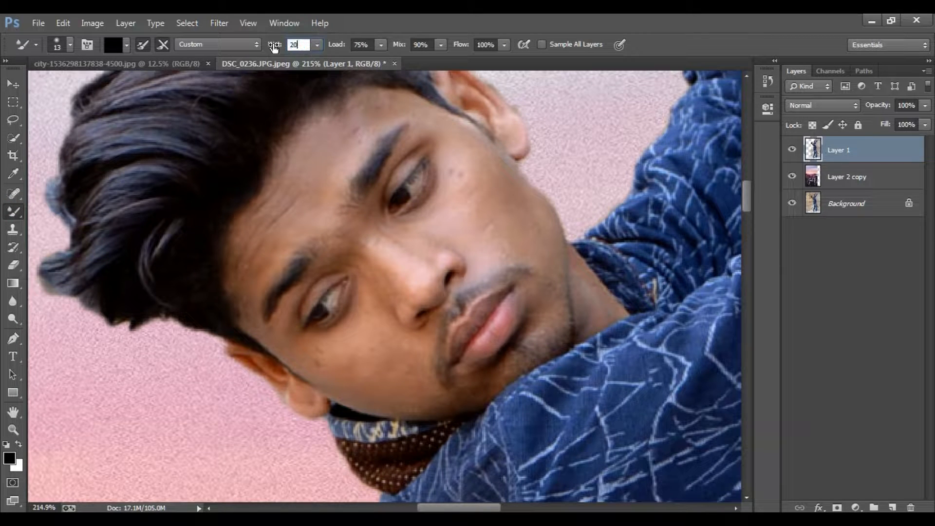
key(Tab)
text(30)
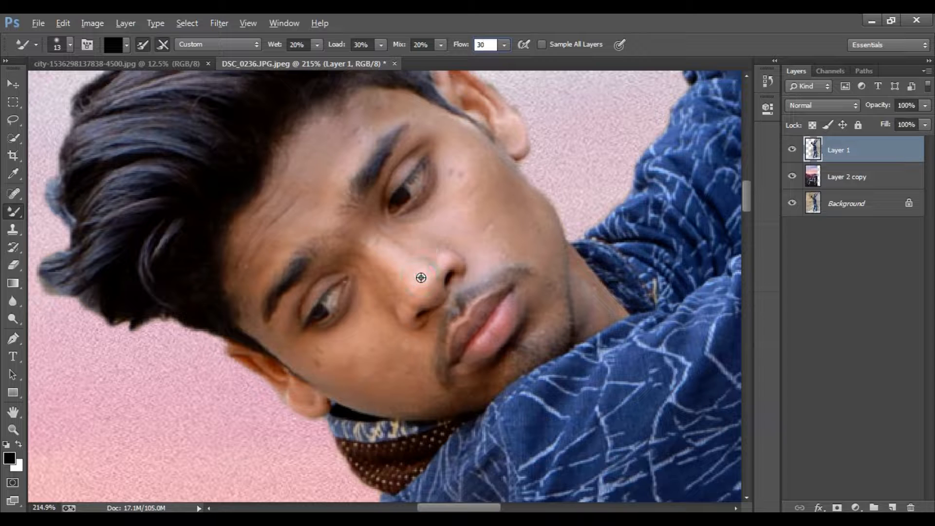
key(alt)
key(bracketright)
key(bracketright)
key(bracketright)
key(bracketright)
key(bracketright)
- Smooth the skin on the man's forehead, nose, cheeks and chin with the Mixer Brush
mouse_move(421, 281)
mouse_down()
mouse_move(352, 230)
mouse_move(420, 273)
mouse_up()
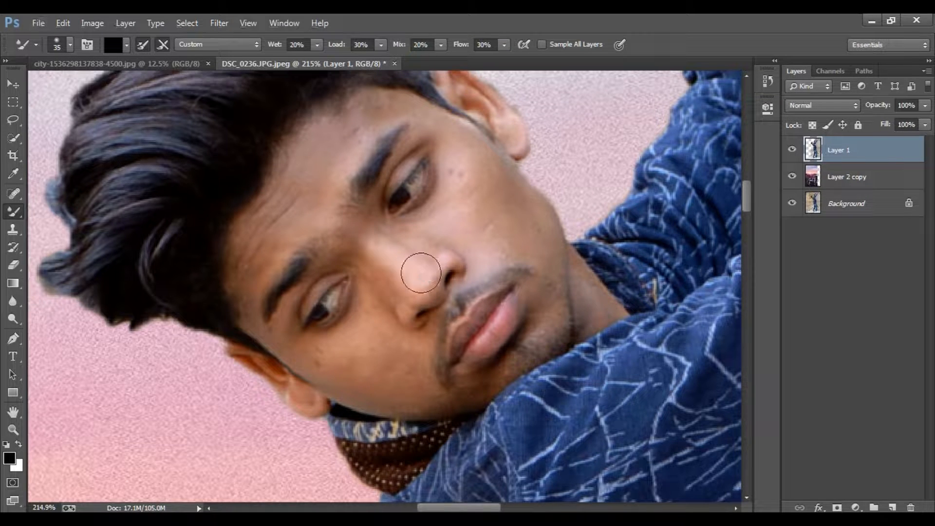
mouse_move(289, 244)
mouse_down()
mouse_move(242, 296)
mouse_move(255, 359)
mouse_up()
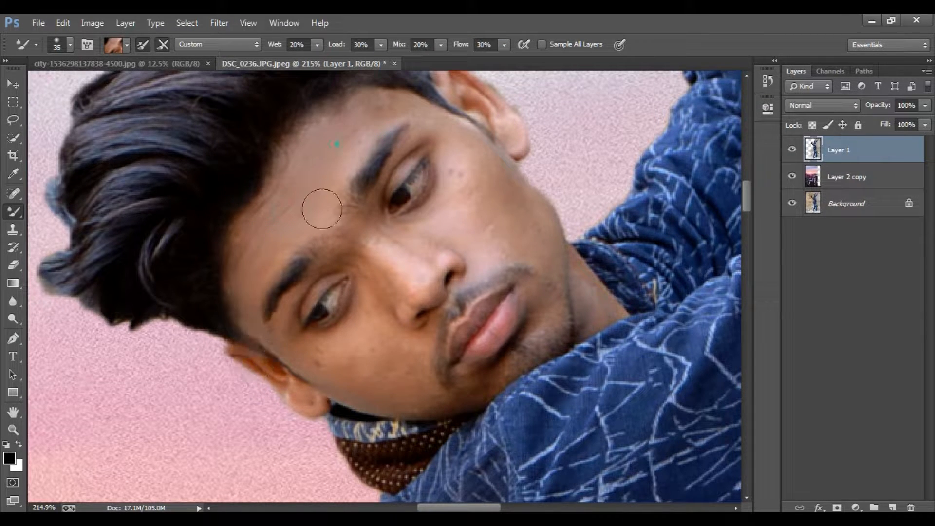
mouse_move(461, 162)
mouse_down()
mouse_move(476, 229)
mouse_move(492, 243)
mouse_up()
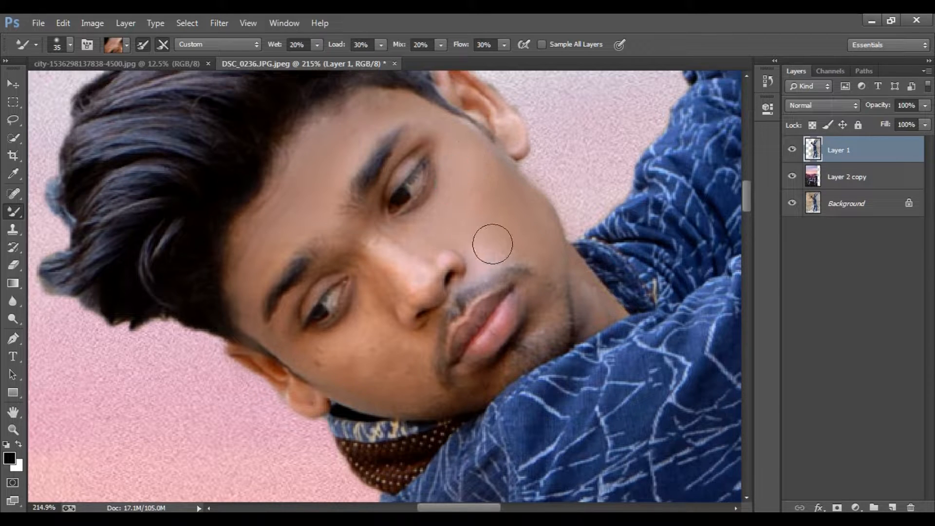
drag(390, 265, 443, 244)
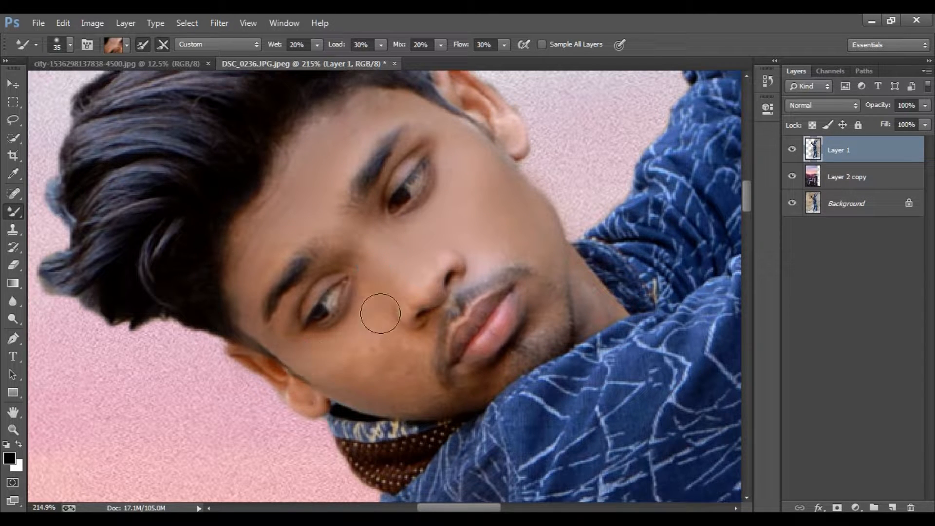
mouse_move(380, 313)
mouse_down()
mouse_move(415, 357)
mouse_move(386, 342)
mouse_move(431, 393)
mouse_move(419, 390)
mouse_move(533, 342)
mouse_move(547, 325)
mouse_up()
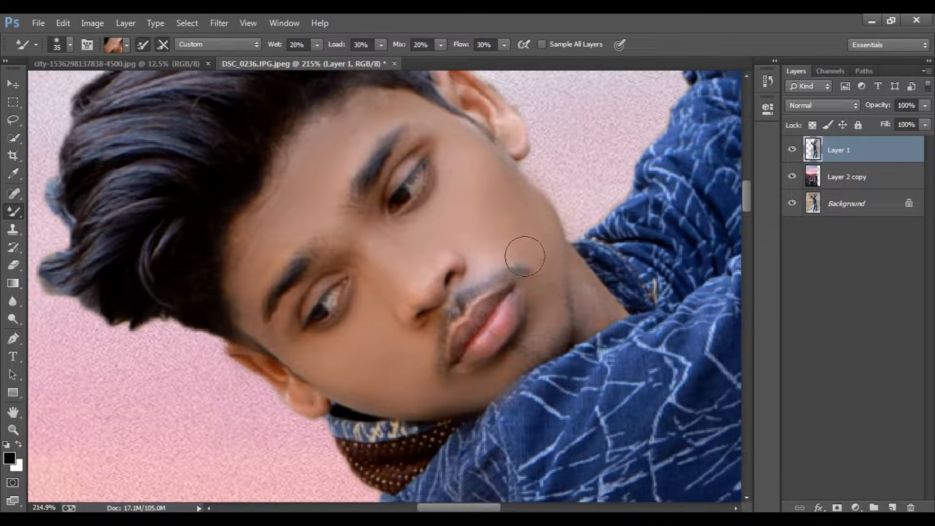
- Blend the skin around the man's eyes, brows and hairline with the Mixer Brush
drag(273, 273, 256, 253)
drag(256, 253, 317, 180)
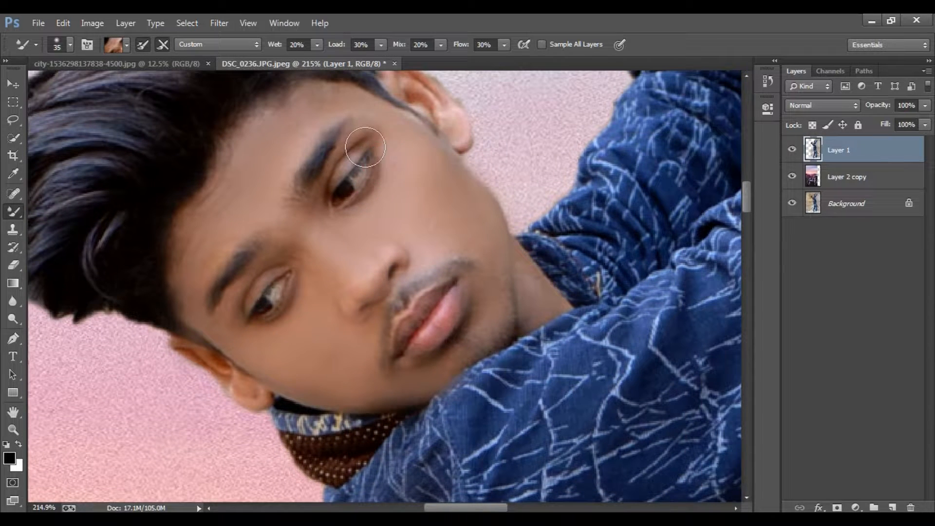
mouse_move(351, 142)
mouse_down()
mouse_move(317, 184)
mouse_move(291, 250)
mouse_up()
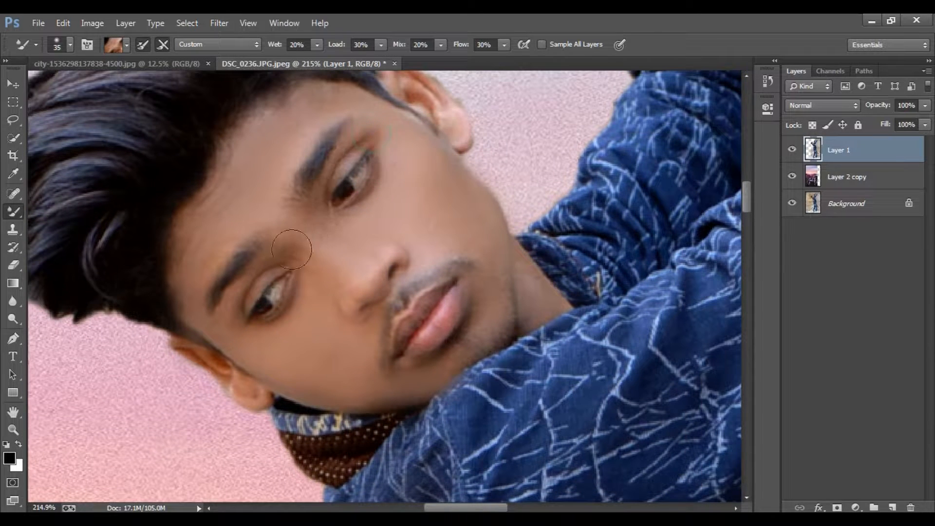
mouse_move(289, 120)
mouse_down()
mouse_move(280, 353)
mouse_move(222, 203)
mouse_up()
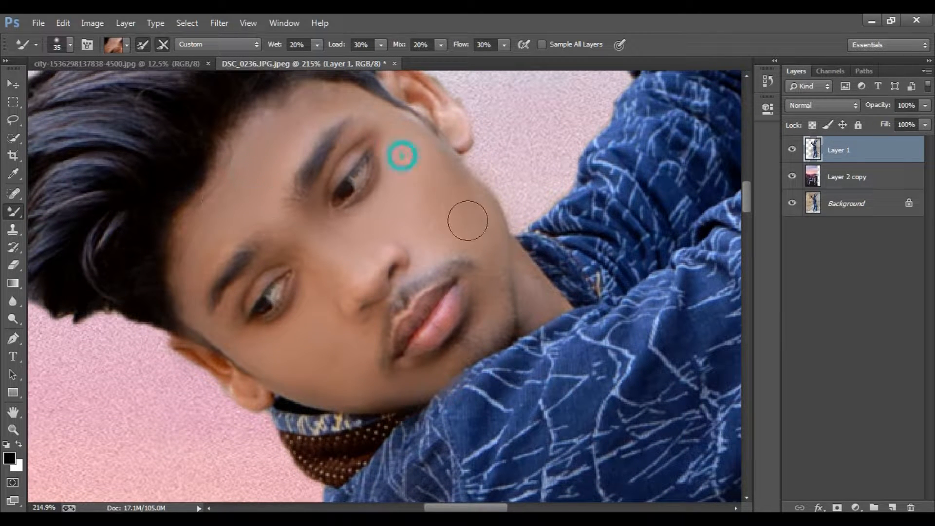
- Smooth the remaining skin around the man's mouth and lower cheek with the Mixer Brush
scroll(526, 244, down, 3)
scroll(480, 280, up, 2)
scroll(480, 282, down, 1)
scroll(446, 296, up, 2)
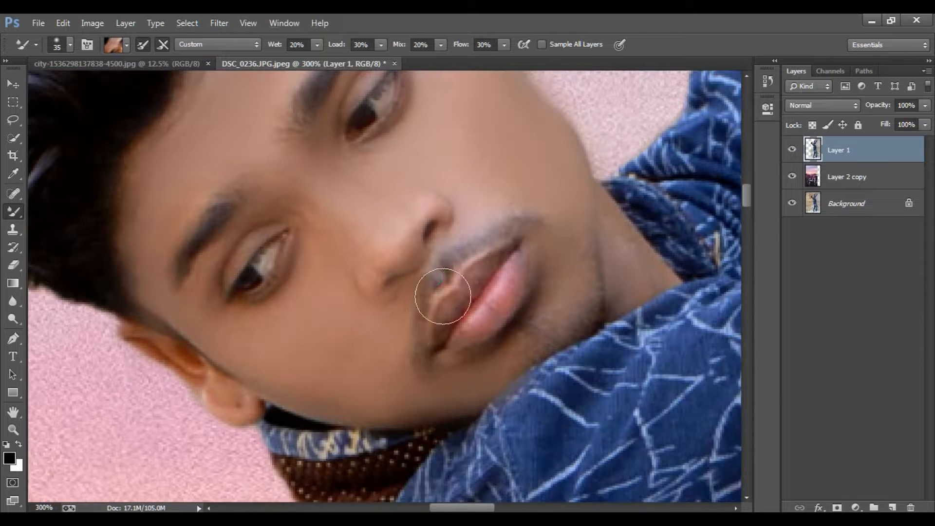
drag(539, 212, 544, 271)
drag(322, 244, 266, 336)
scroll(388, 196, down, 4)
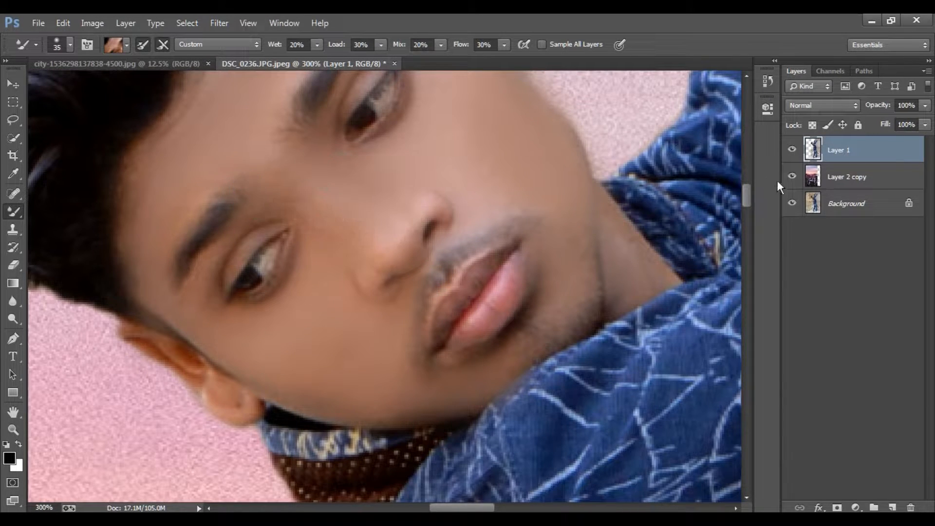
scroll(300, 209, up, 2)
- Create three stacked duplicates of the man's layer, named 1, 2 and 3
right_click(12, 214)
click(49, 212)
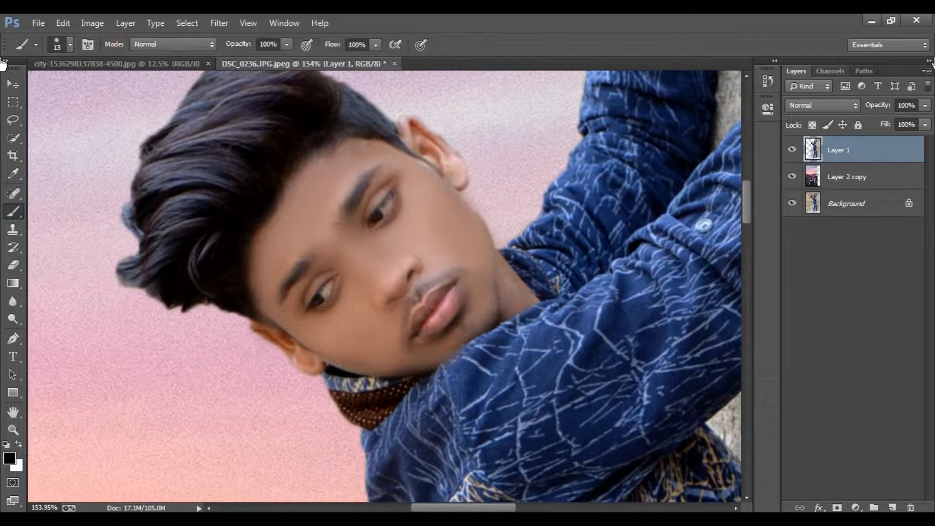
right_click(839, 140)
click(756, 135)
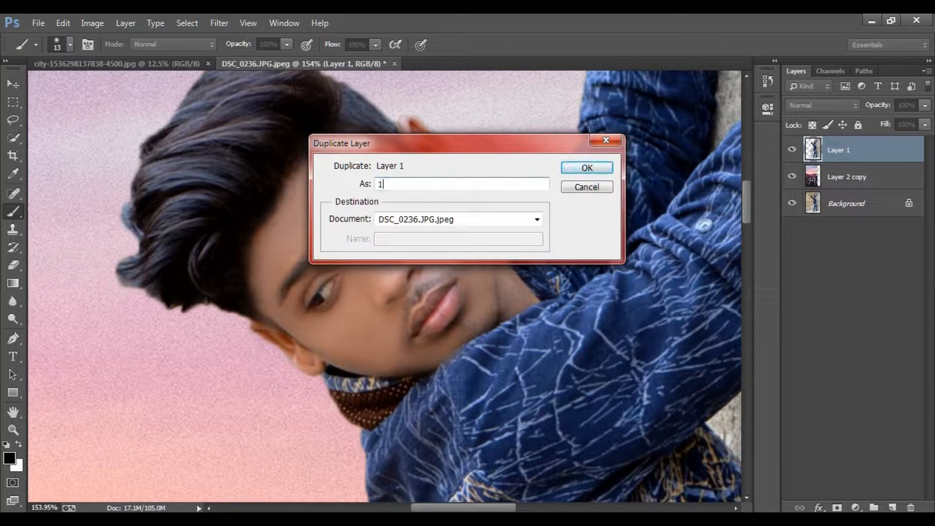
key(Return)
right_click(840, 149)
click(721, 138)
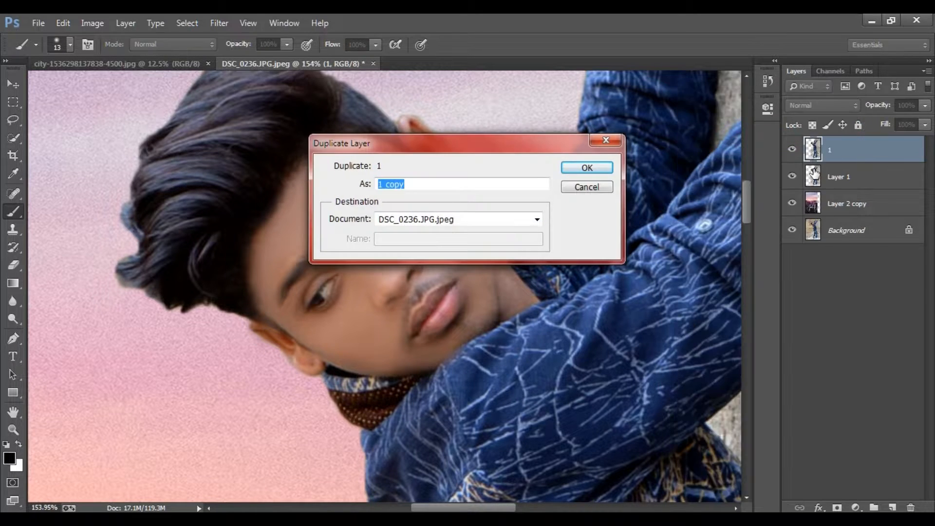
text(2)
key(Return)
right_click(824, 156)
click(712, 139)
text(3)
key(Return)
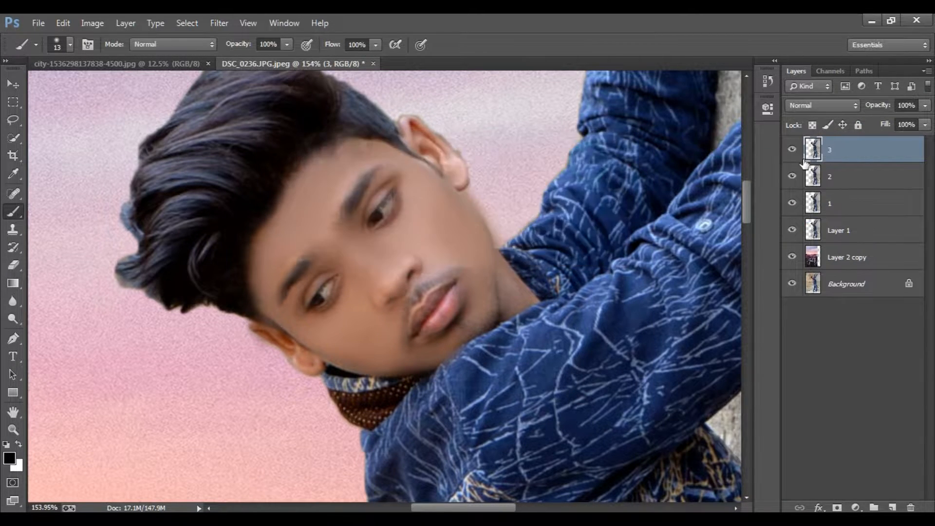
- Hide layers 3 and 2 and apply a light Gaussian Blur to layer 1
click(792, 149)
click(799, 173)
click(850, 213)
click(187, 23)
click(219, 23)
mouse_move(344, 188)
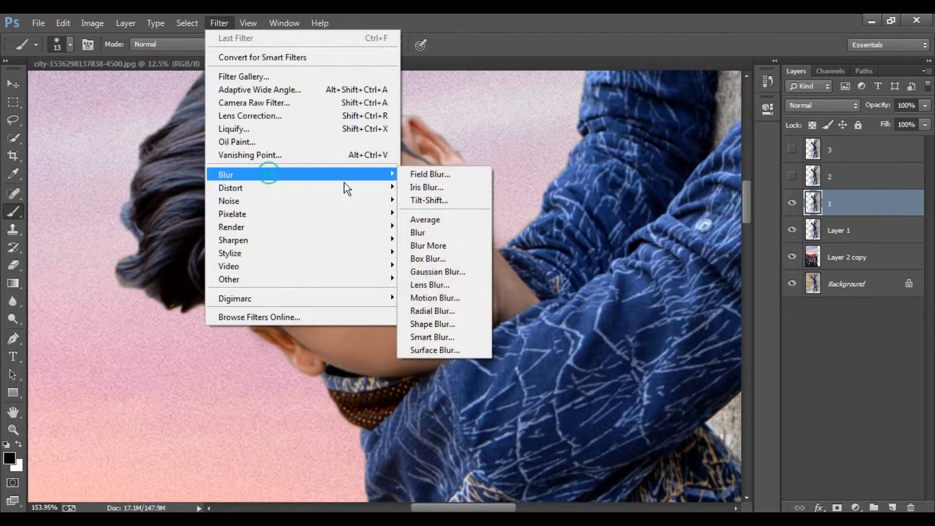
click(455, 271)
click(543, 134)
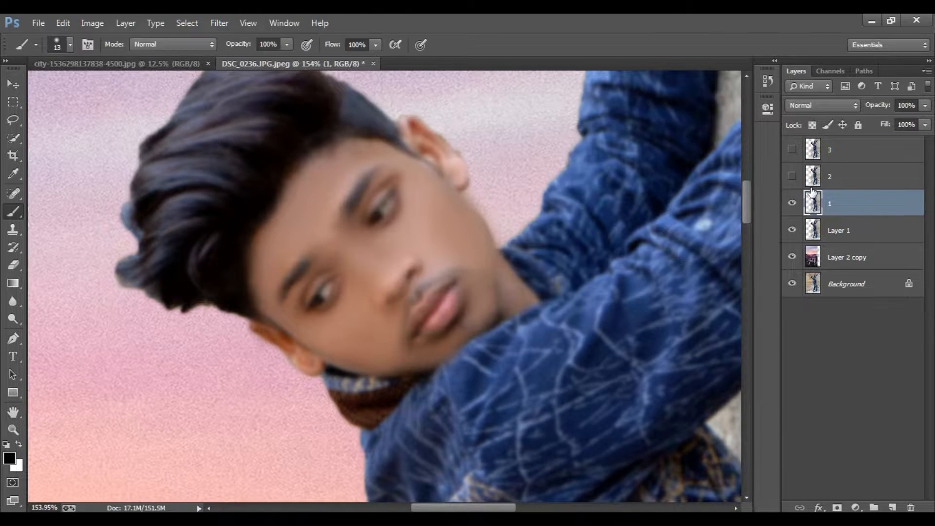
- Show layer 2 and apply a Gaussian Blur with a radius of 4.8 pixels to it
click(792, 176)
click(850, 176)
click(219, 23)
mouse_move(344, 174)
click(455, 271)
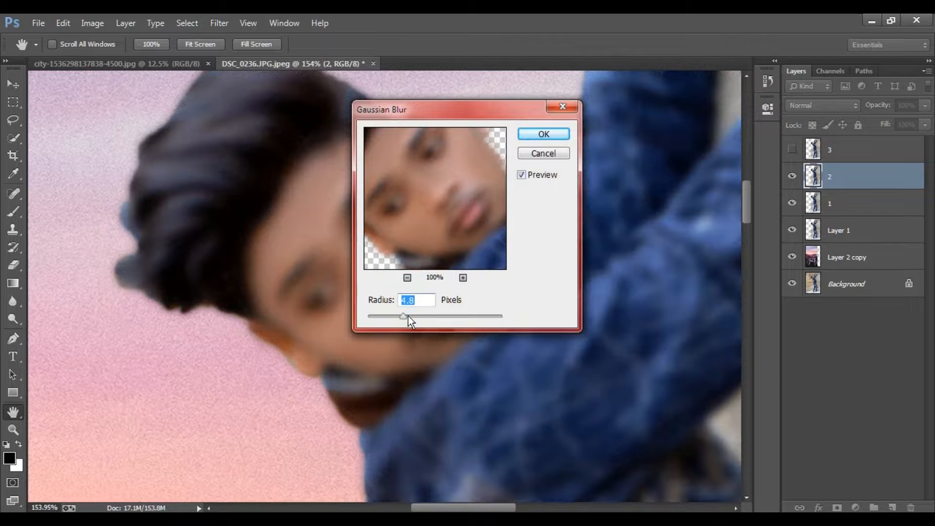
click(544, 134)
- Add a black mask to layer 2 and paint its blur back over the forehead skin with a white size 35 brush
key(b)
alt+click(837, 507)
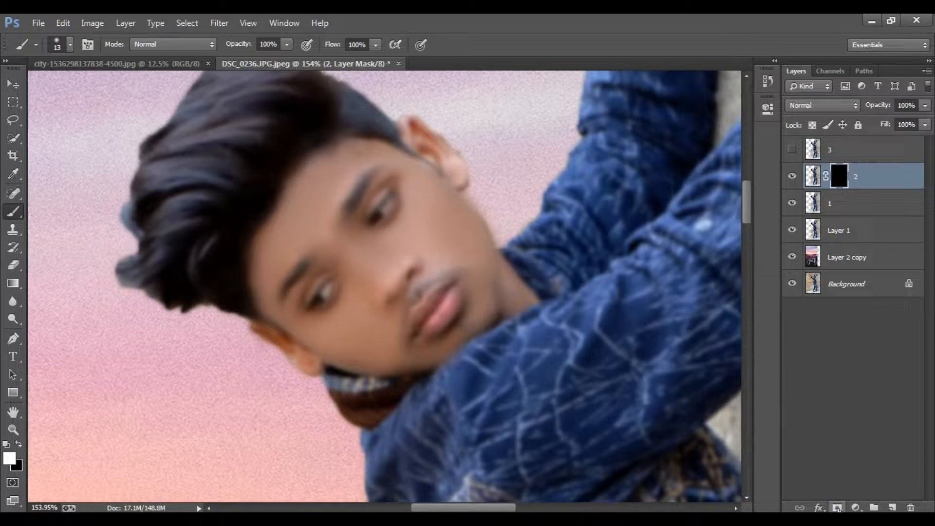
click(11, 460)
key(Return)
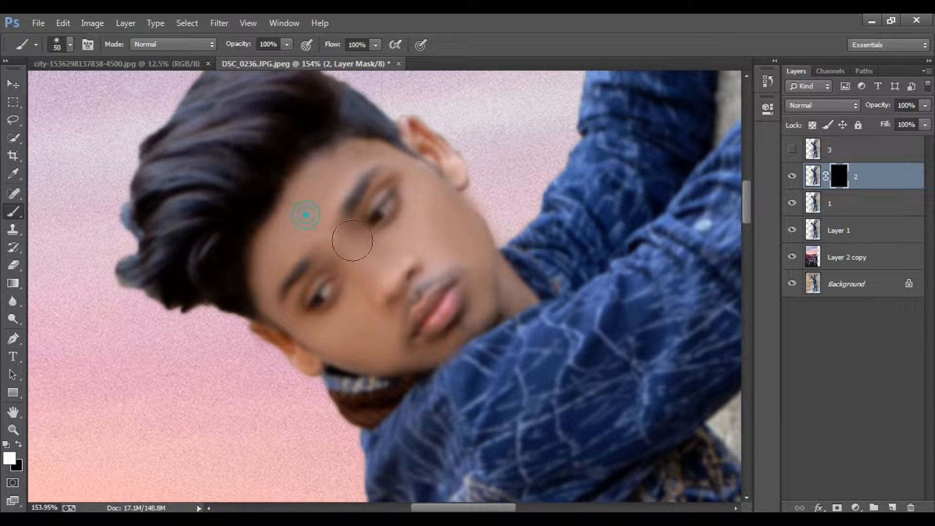
key(ctrl+alt+z)
alt+click(837, 507)
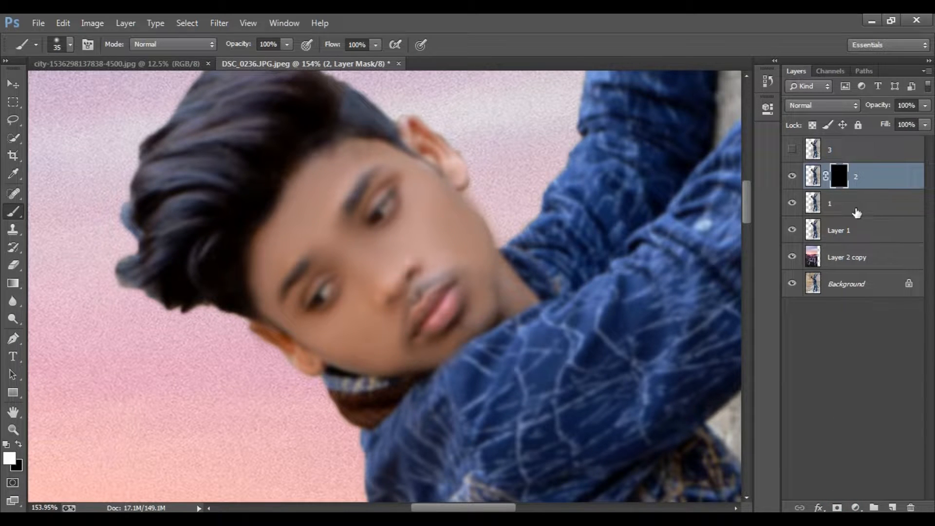
key(ctrl+z)
alt+click(836, 507)
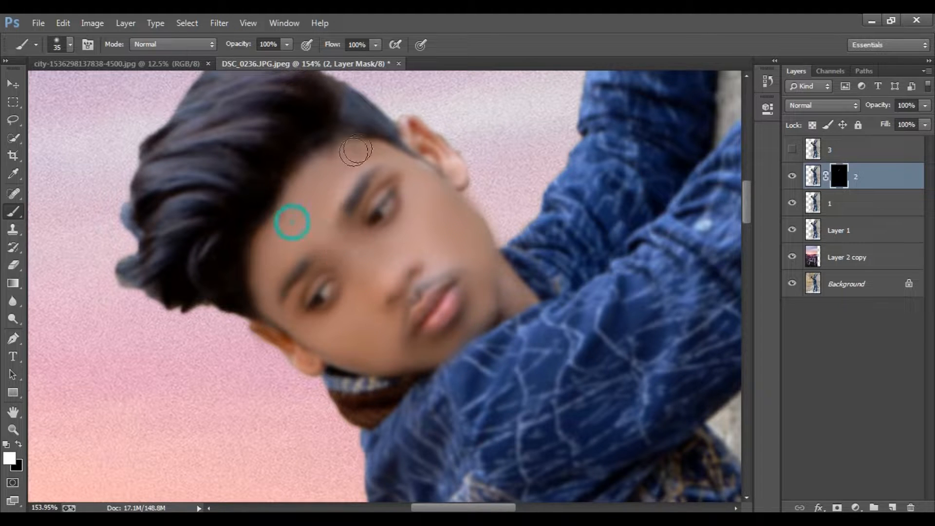
- Show layer 3 and set its blend mode to Linear Light
click(841, 156)
click(792, 149)
click(822, 105)
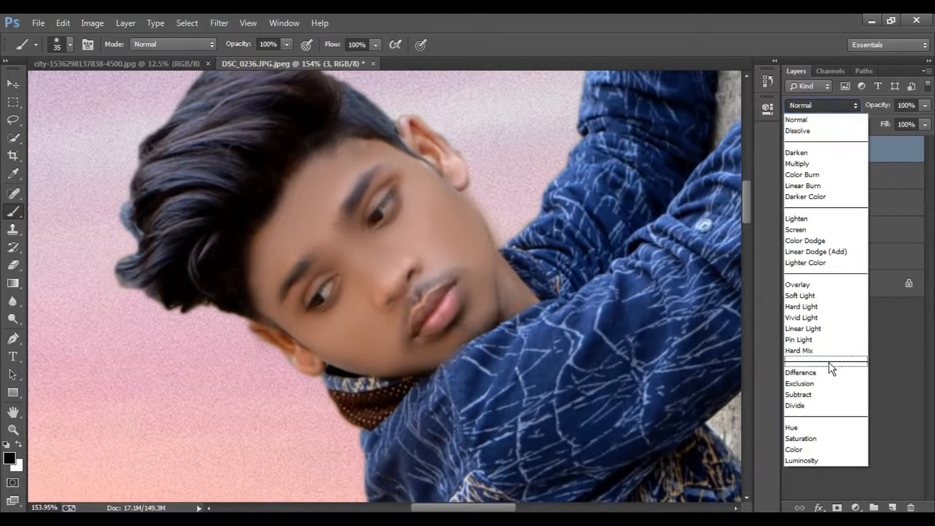
click(828, 328)
- Sharpen layer 3 with a High Pass filter of 2.5 pixels and compare the image with and without it
click(219, 23)
mouse_move(370, 279)
click(440, 292)
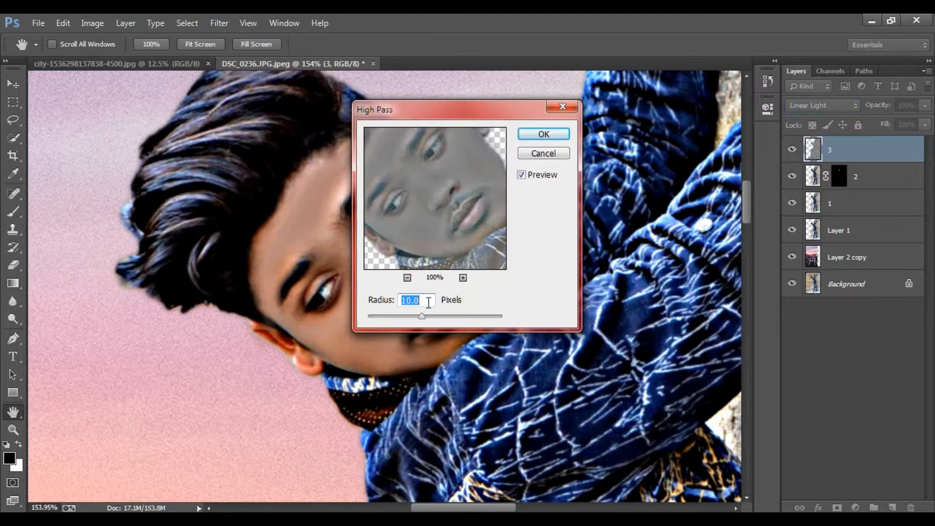
drag(462, 127, 614, 112)
key(BackSpace)
text(.5)
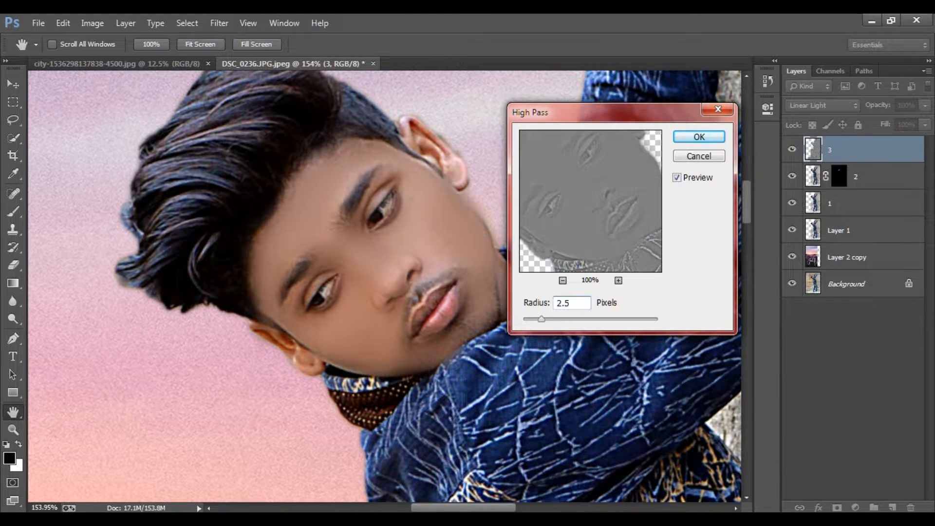
key(Return)
mouse_move(795, 150)
mouse_down()
mouse_move(791, 255)
mouse_move(793, 150)
mouse_up()
mouse_move(794, 150)
mouse_down()
mouse_move(795, 215)
mouse_move(793, 141)
mouse_up()
- Merge layers 3, 2, 1 and Layer 1 into one layer and duplicate it as 1 copy
key(ctrl+minus)
key(ctrl+minus)
key(ctrl+minus)
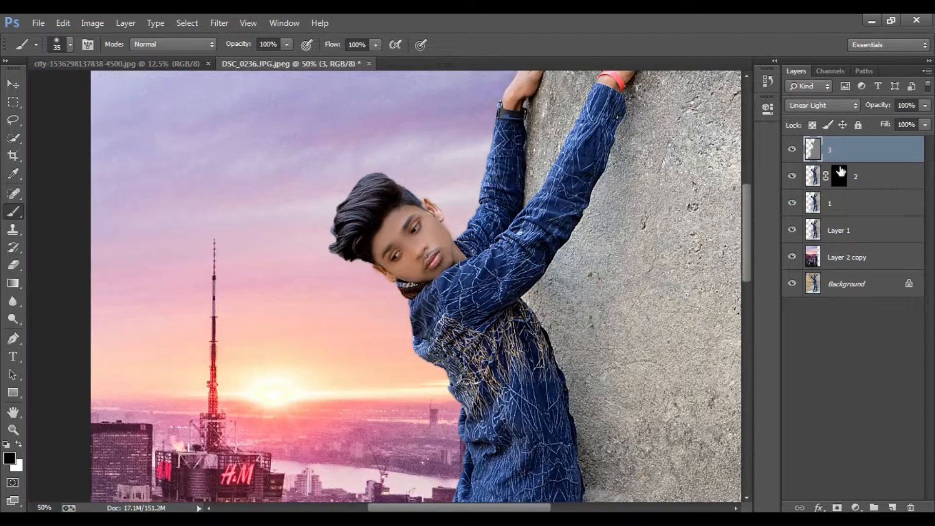
shift+click(868, 231)
key(ctrl+e)
right_click(837, 149)
click(706, 135)
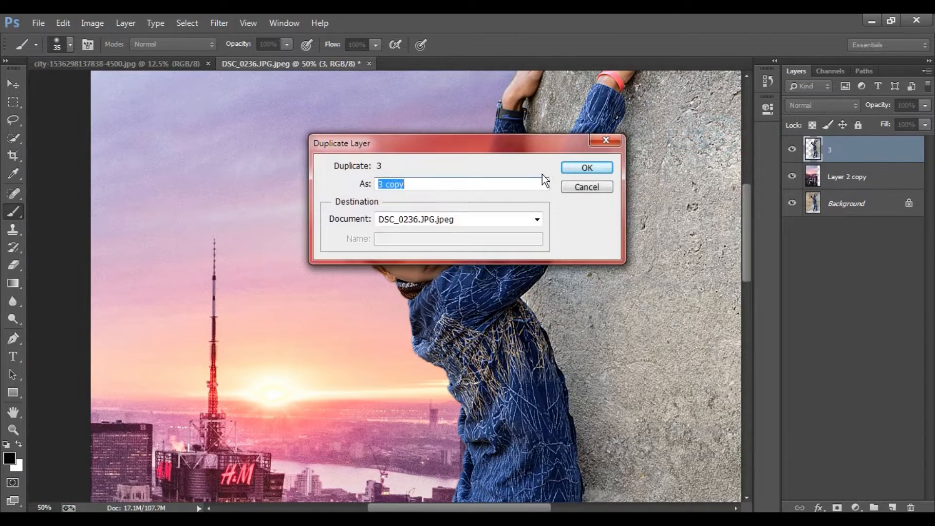
key(Return)
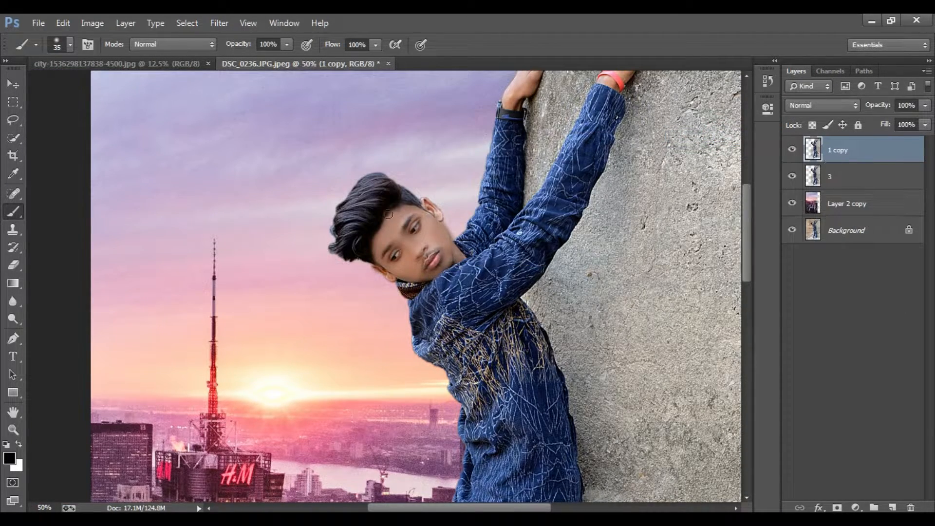
- Smudge the lower front hair tips outward into the sky with a size 30 Smudge tool at 50% strength
scroll(388, 215, up, 8)
right_click(17, 306)
click(86, 326)
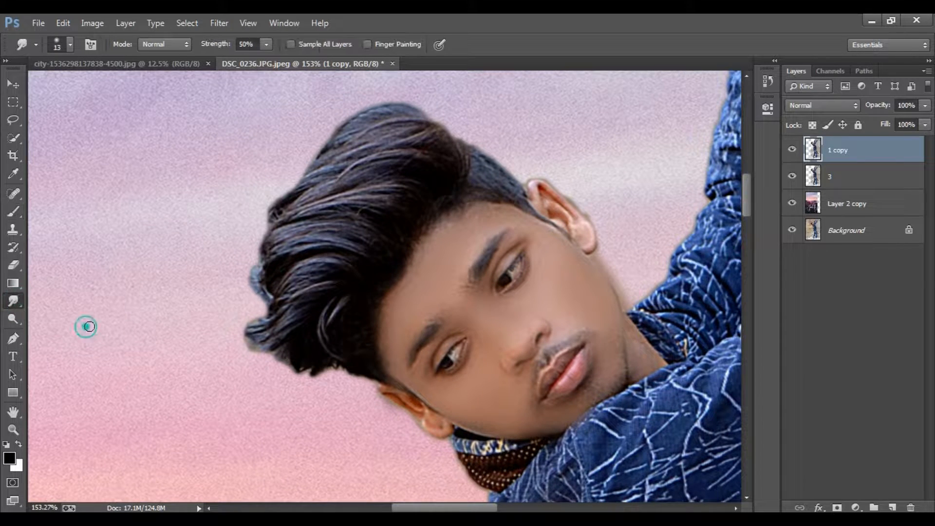
drag(297, 292, 234, 348)
drag(302, 327, 248, 365)
drag(326, 357, 267, 377)
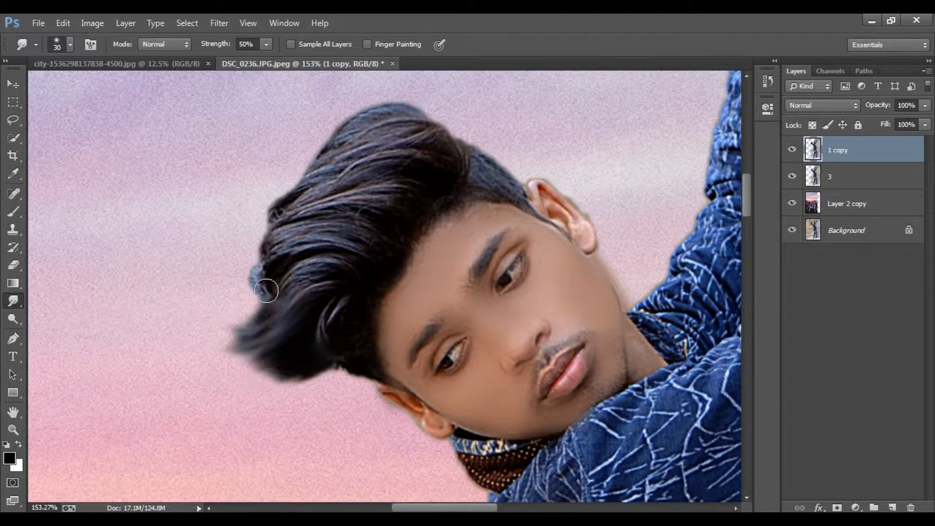
- Smudge the front and crown hair into smooth strands and soften the hairline, reducing the brush size to 25
mouse_move(266, 291)
mouse_down()
mouse_move(242, 281)
mouse_move(284, 245)
mouse_move(285, 213)
mouse_move(277, 209)
mouse_move(261, 245)
mouse_move(240, 239)
mouse_move(293, 167)
mouse_up()
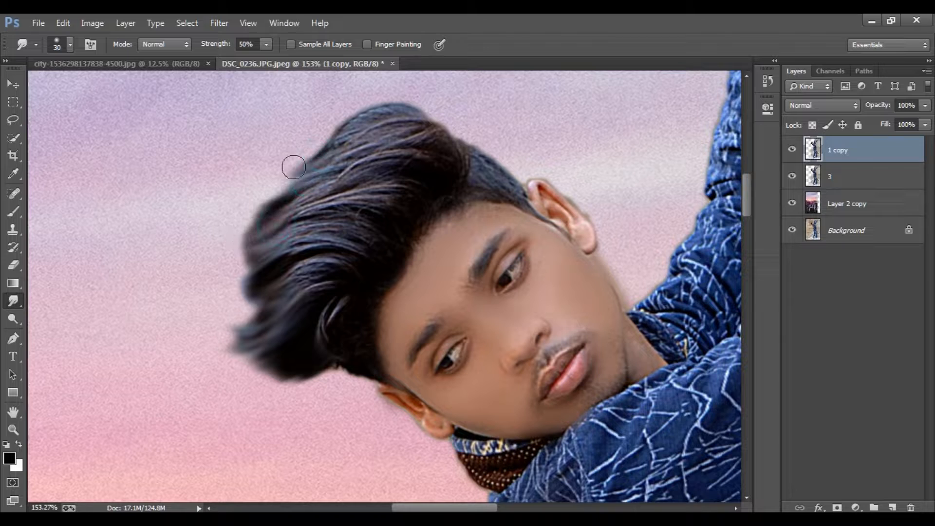
mouse_move(289, 132)
mouse_down()
mouse_move(301, 158)
mouse_move(241, 184)
mouse_move(275, 199)
mouse_move(412, 133)
mouse_move(428, 156)
mouse_move(354, 210)
mouse_move(408, 206)
mouse_move(341, 261)
mouse_move(335, 305)
mouse_move(308, 290)
mouse_move(239, 299)
mouse_move(217, 254)
mouse_move(239, 186)
mouse_move(280, 160)
mouse_move(268, 127)
mouse_move(298, 120)
mouse_move(241, 243)
mouse_move(205, 279)
mouse_move(256, 322)
mouse_up()
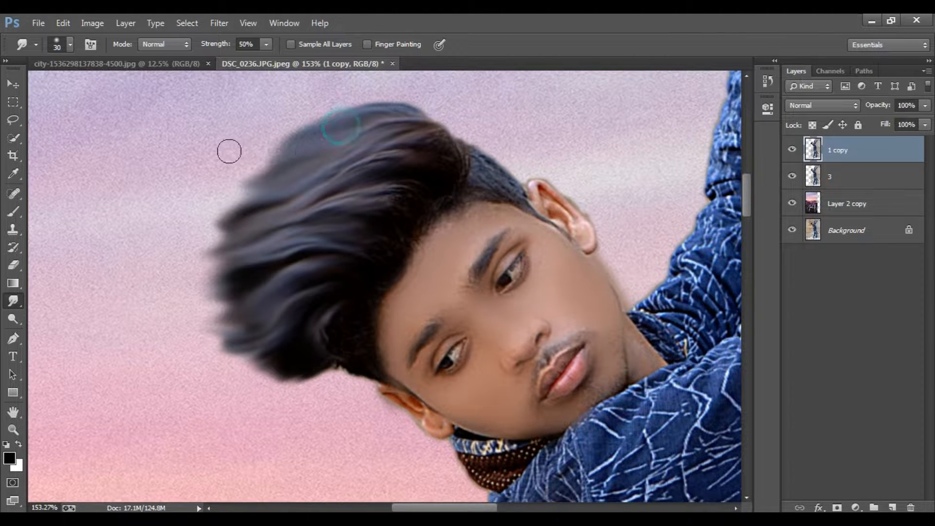
mouse_move(229, 151)
mouse_down()
mouse_move(441, 141)
mouse_move(396, 198)
mouse_move(371, 165)
mouse_move(378, 221)
mouse_up()
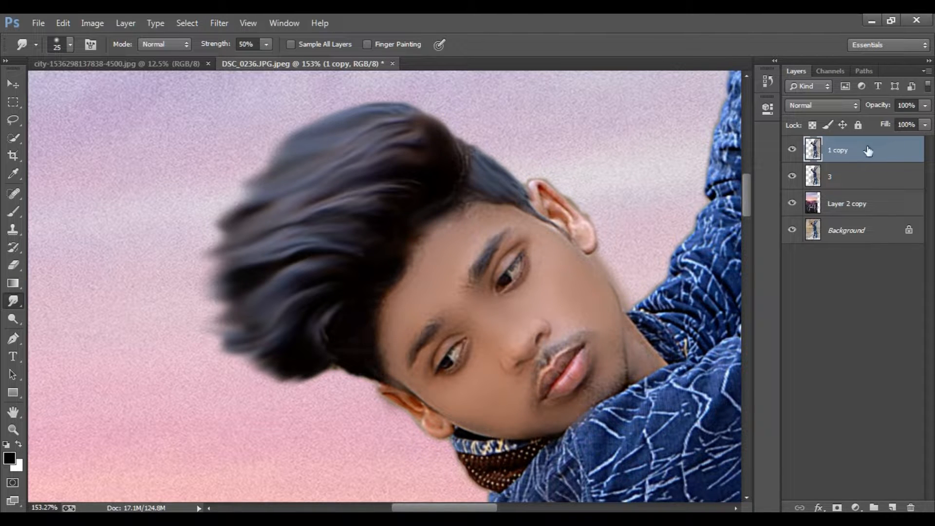
- Apply a Field Blur of 24 px to the city layer with Light Bokeh 34% and Bokeh Color 19%
scroll(505, 255, down, 9)
drag(498, 341, 456, 263)
click(16, 87)
click(346, 241)
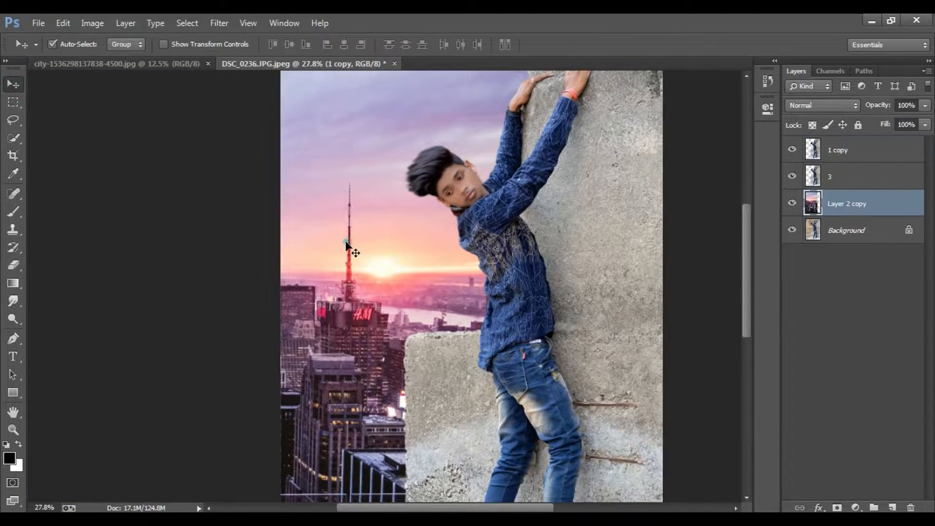
scroll(346, 241, down, 1)
click(219, 23)
mouse_move(267, 174)
click(435, 177)
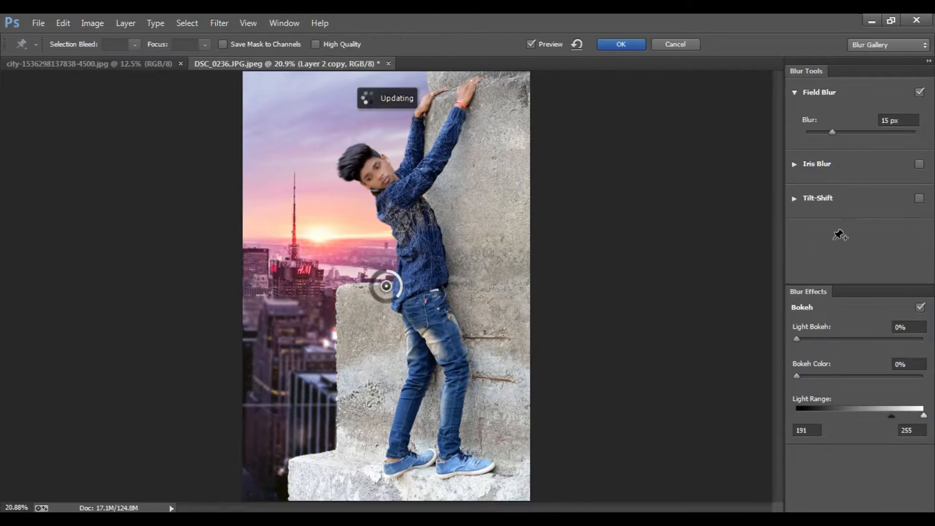
drag(832, 132, 840, 132)
click(821, 376)
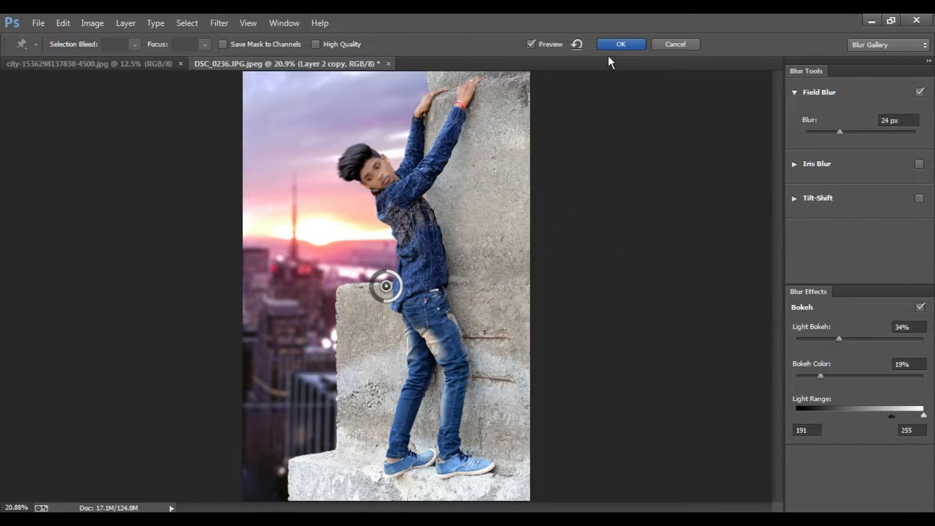
click(610, 46)
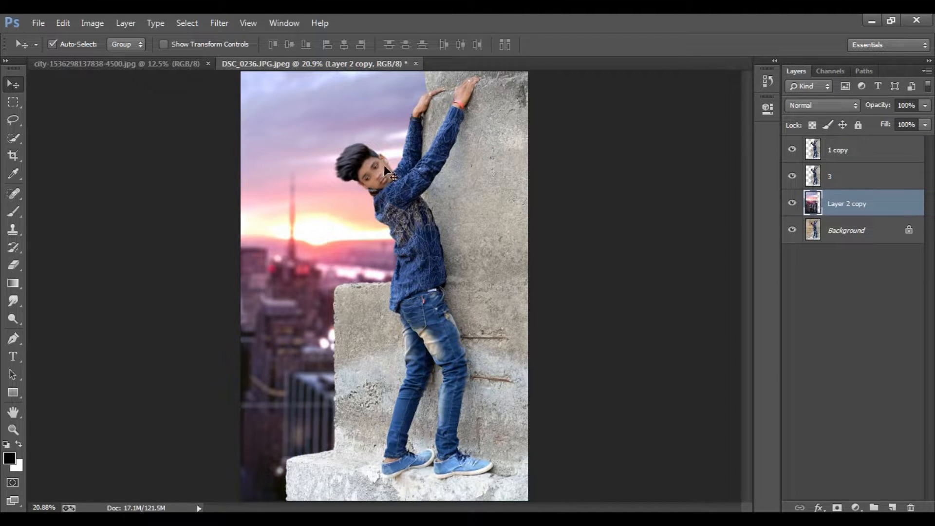
- Brighten the 1 copy layer with Levels, setting the midtone input to 1.21 and the white input to 222
click(384, 165)
scroll(389, 168, up, 6)
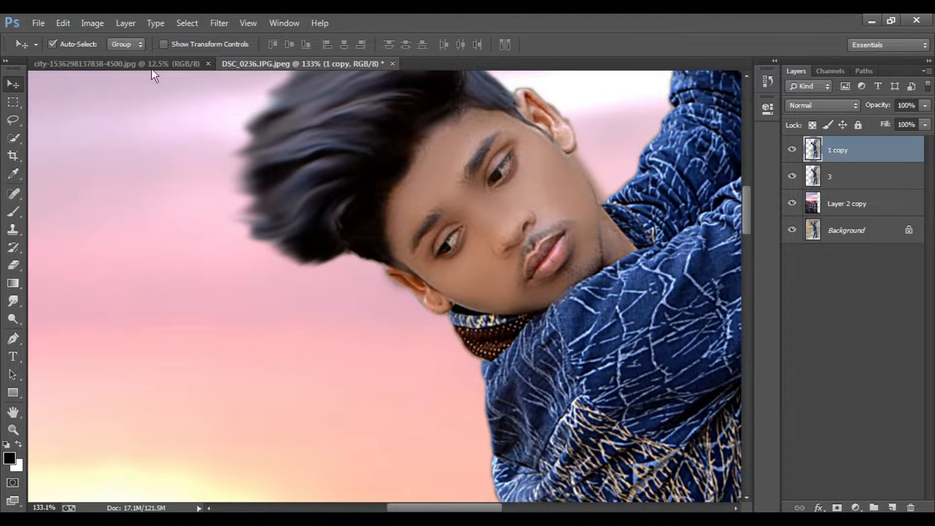
click(93, 24)
mouse_move(117, 58)
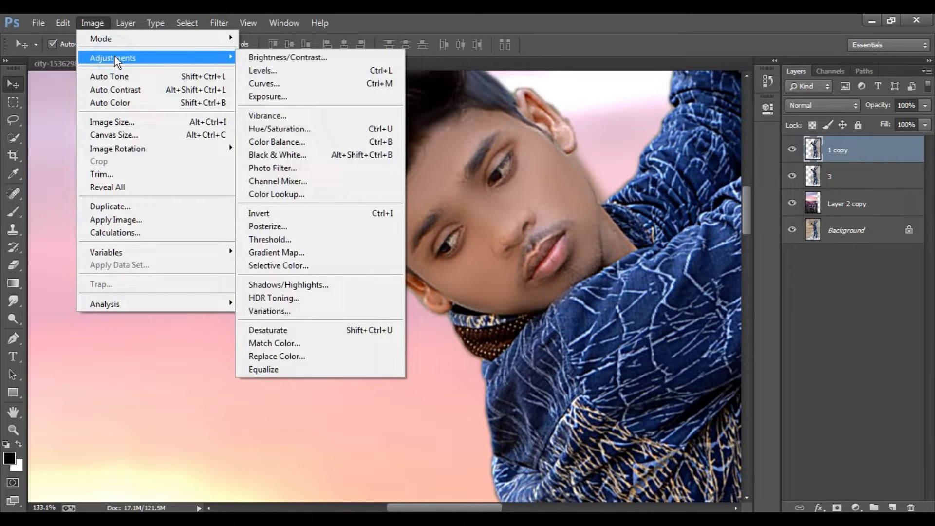
click(261, 69)
drag(229, 121, 200, 122)
drag(293, 276, 279, 276)
drag(194, 275, 184, 275)
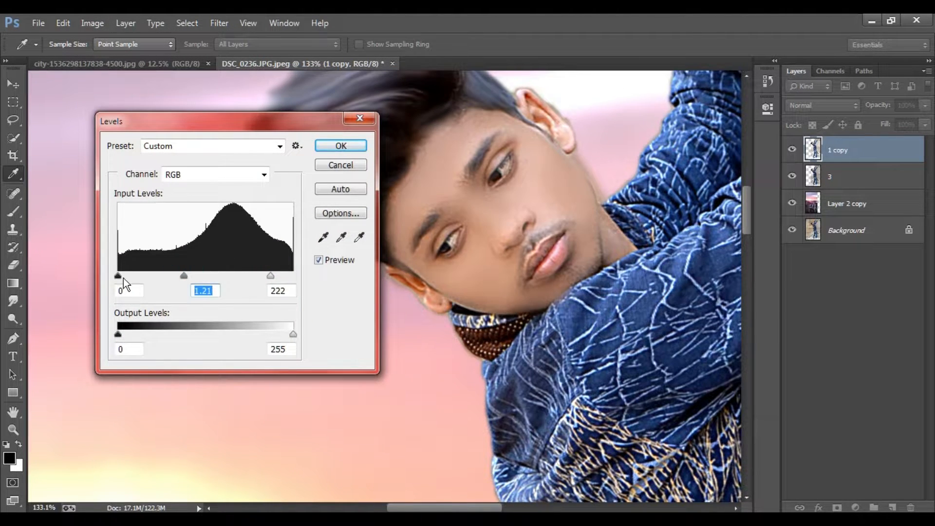
click(329, 147)
key(v)
- Apply Camera Raw to 1 copy with Temperature -10, Exposure +0.40, Contrast -39, Highlights +22, Shadows -8, Whites -15, Blacks +28, Clarity +43, Vibrance +54
click(219, 23)
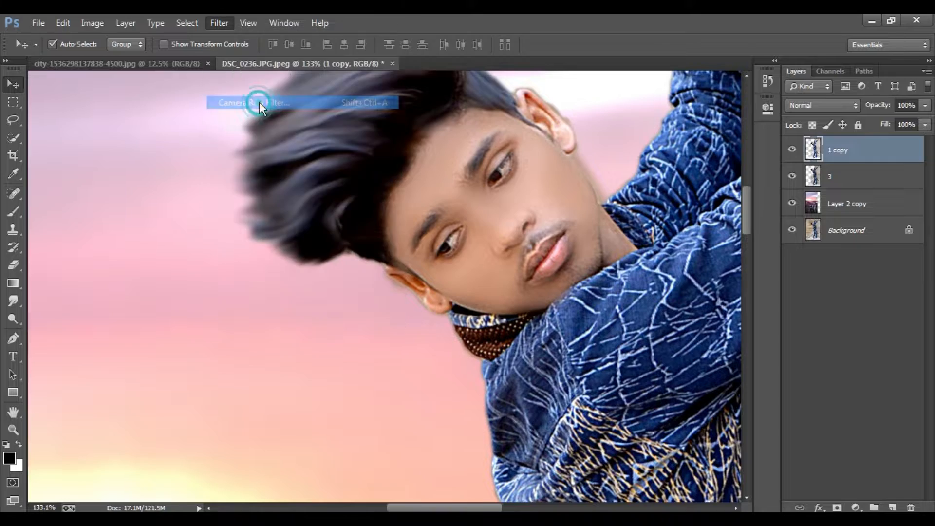
key(shift+ctrl+a)
drag(759, 228, 752, 227)
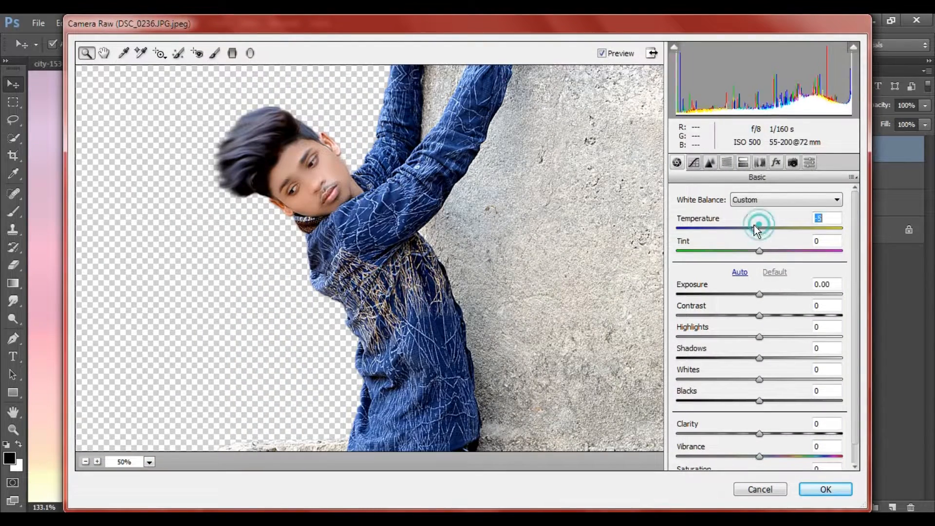
drag(759, 294, 752, 359)
drag(759, 380, 794, 402)
drag(759, 433, 804, 437)
scroll(836, 445, down, 1)
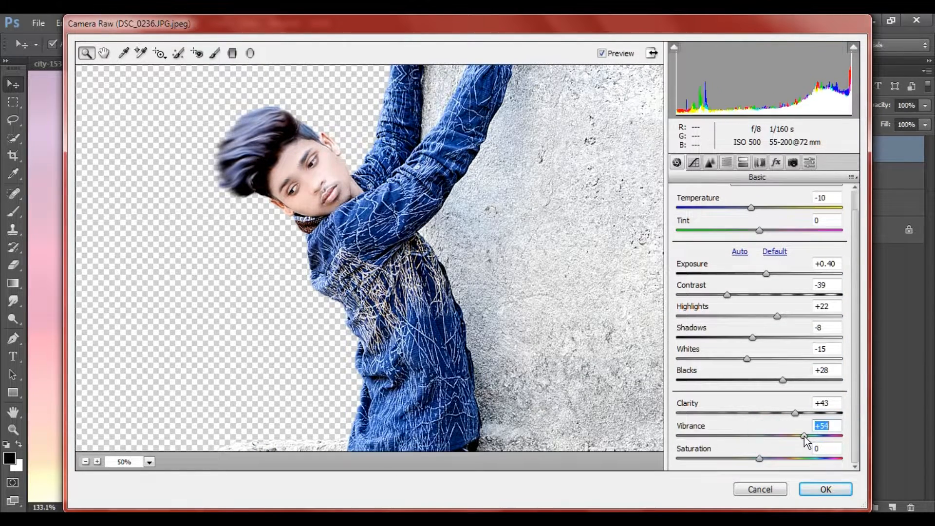
click(825, 490)
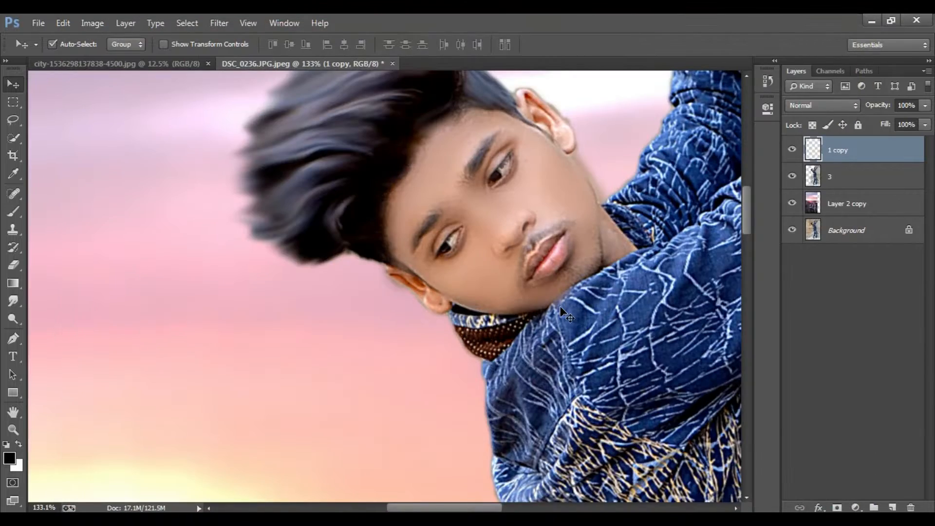
- Burn the outer edges of the concrete on the 1 copy layer with a 500 px brush, Midtones range and 50% exposure
key(ctrl+0)
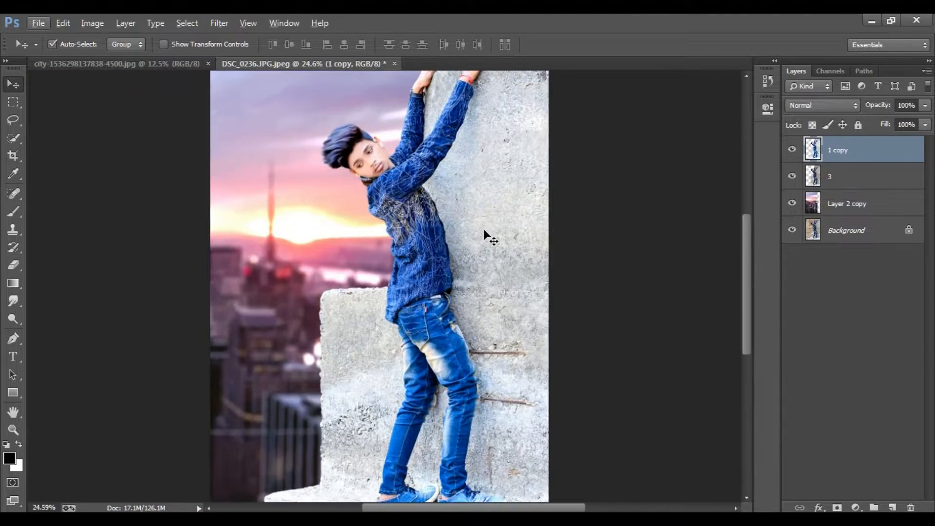
drag(13, 319, 56, 334)
click(57, 334)
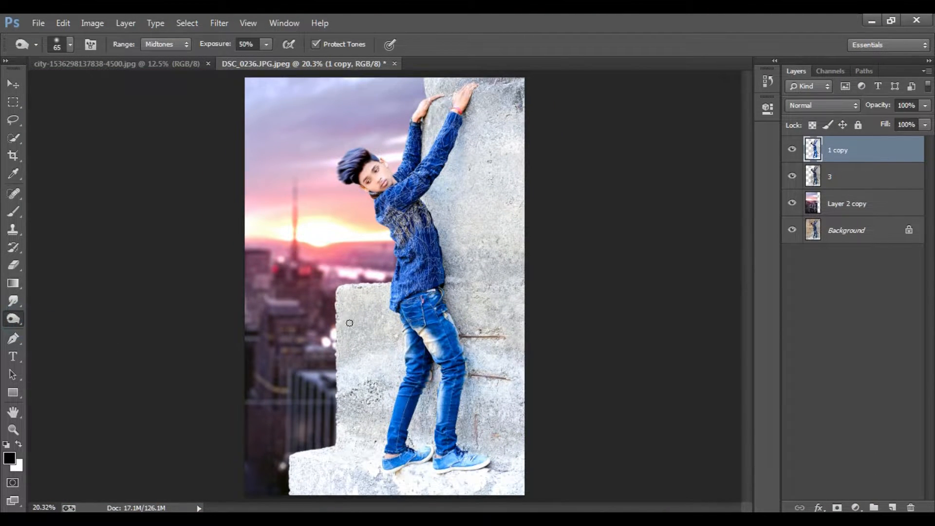
right_click(349, 323)
mouse_move(501, 313)
mouse_down()
mouse_move(514, 139)
mouse_move(491, 157)
mouse_move(461, 298)
mouse_up()
mouse_move(443, 366)
mouse_down()
mouse_move(428, 329)
mouse_move(398, 327)
mouse_move(363, 407)
mouse_move(478, 469)
mouse_move(411, 483)
mouse_move(328, 481)
mouse_up()
key(bracketright)
drag(499, 429, 526, 190)
mouse_move(511, 64)
mouse_down()
mouse_move(210, 182)
mouse_move(253, 63)
mouse_up()
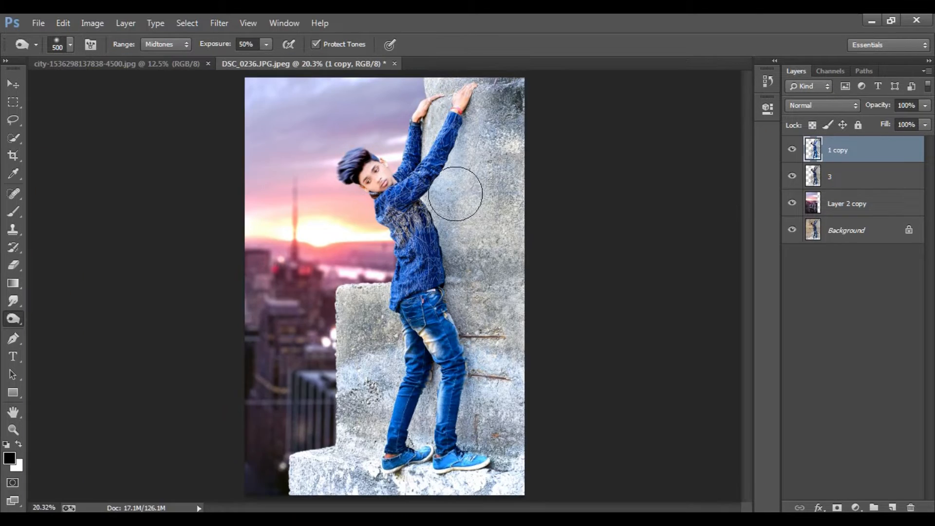
- Darken the wall face behind the man, the block beside his legs and the lower ledge with the Burn tool
mouse_move(482, 121)
mouse_down()
mouse_move(475, 190)
mouse_move(448, 183)
mouse_move(469, 206)
mouse_move(466, 258)
mouse_up()
drag(507, 167, 518, 285)
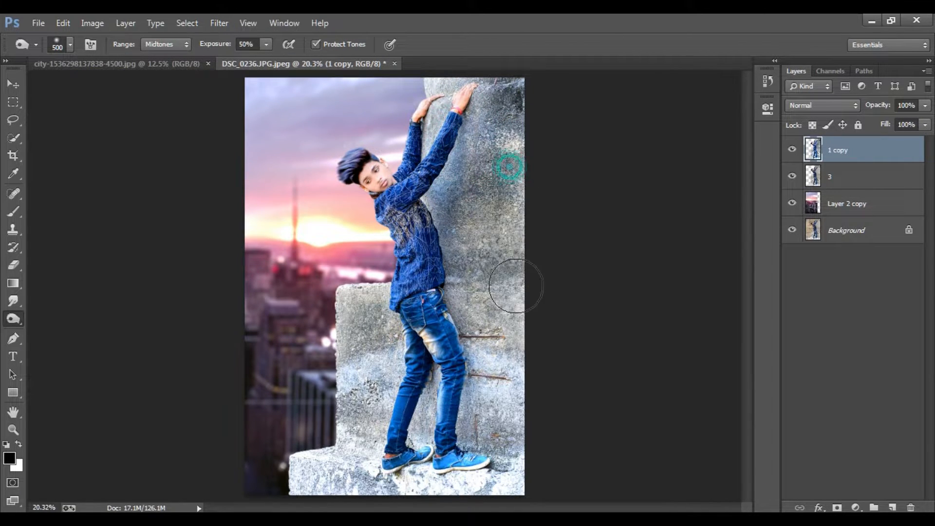
mouse_move(373, 312)
mouse_down()
mouse_move(350, 370)
mouse_move(367, 411)
mouse_up()
drag(491, 374, 489, 420)
drag(506, 322, 514, 441)
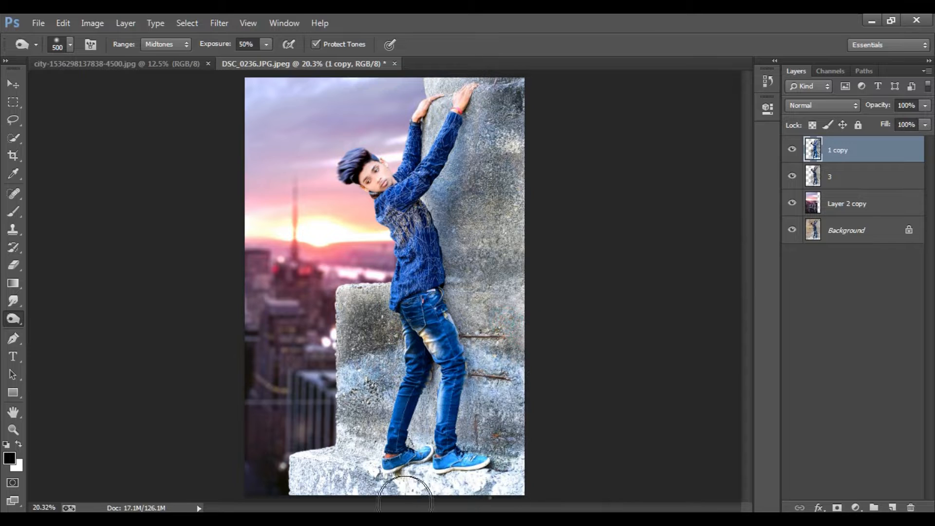
drag(334, 321, 367, 293)
click(301, 476)
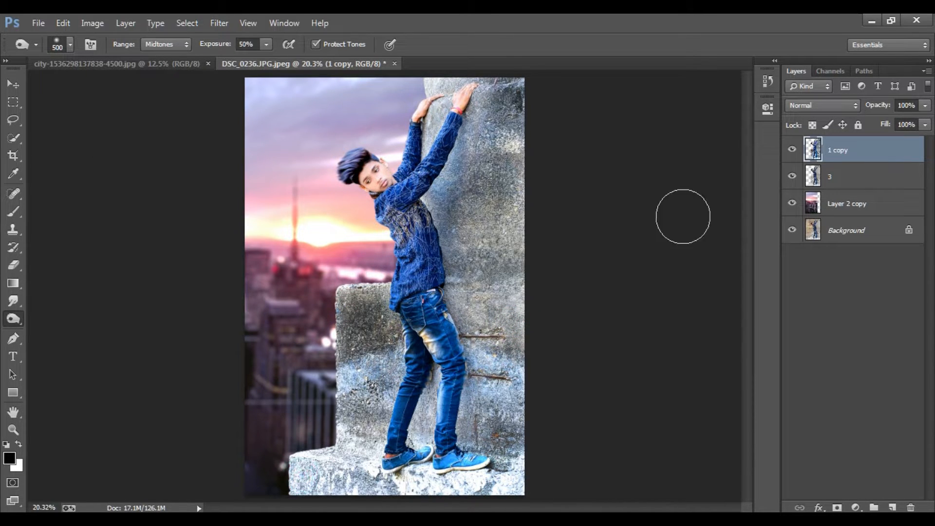
- Add a new layer and paint a soft white spot over the skyline beside the man with a 1400 px brush at 0% hardness
click(893, 507)
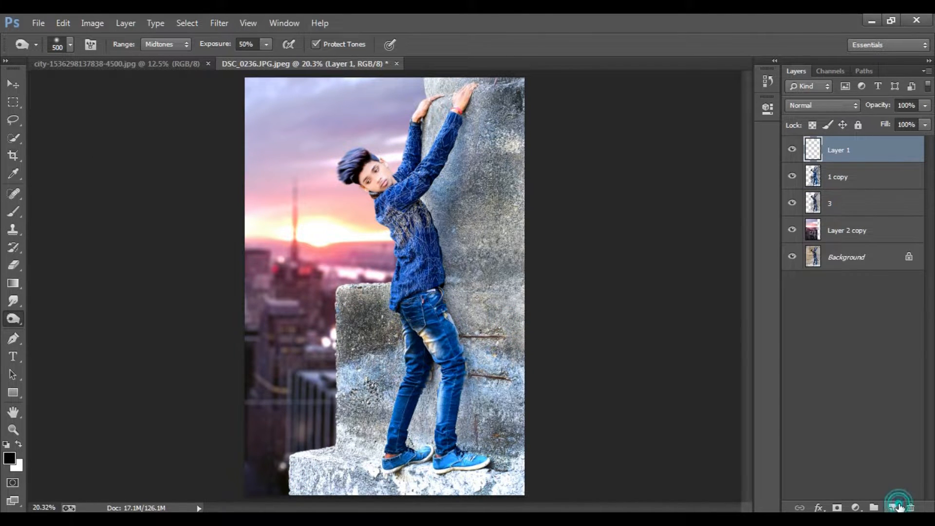
click(16, 213)
right_click(378, 210)
drag(523, 241, 515, 242)
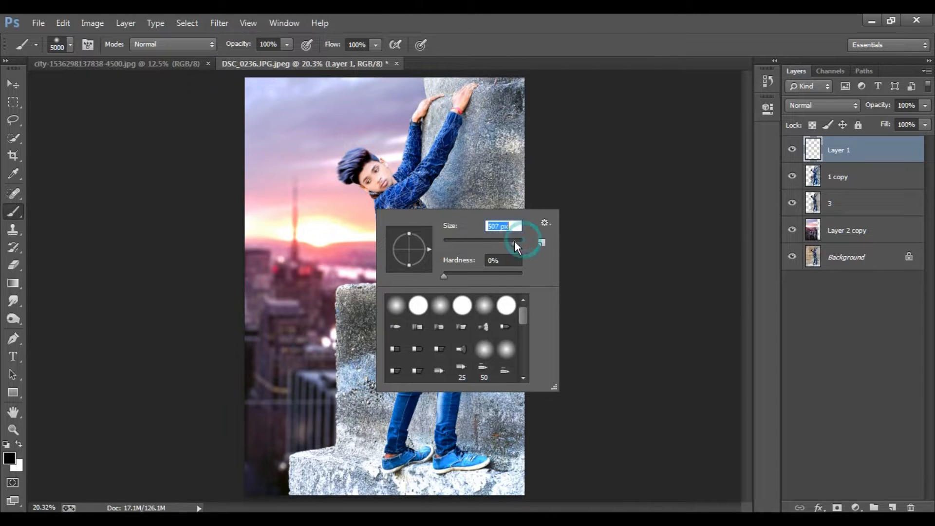
right_click(527, 165)
key(ctrl+z)
key(bracketright)
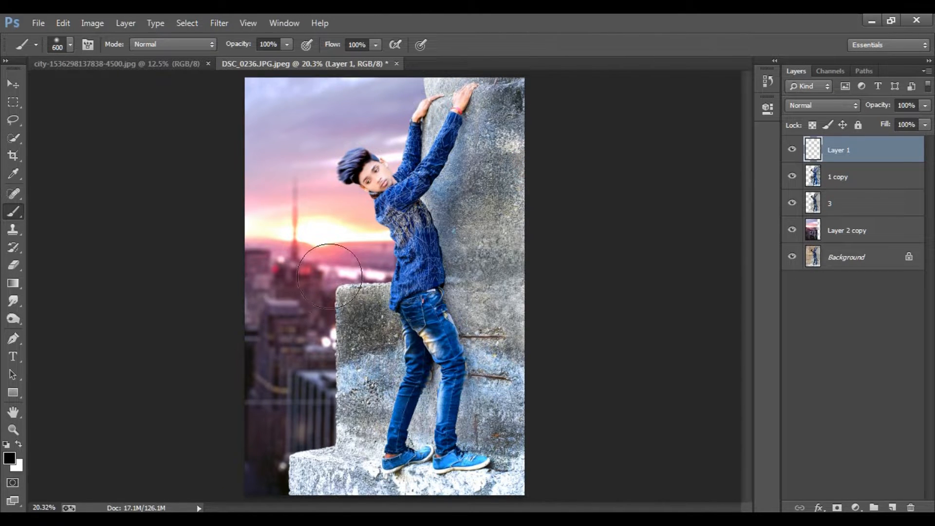
drag(333, 260, 339, 279)
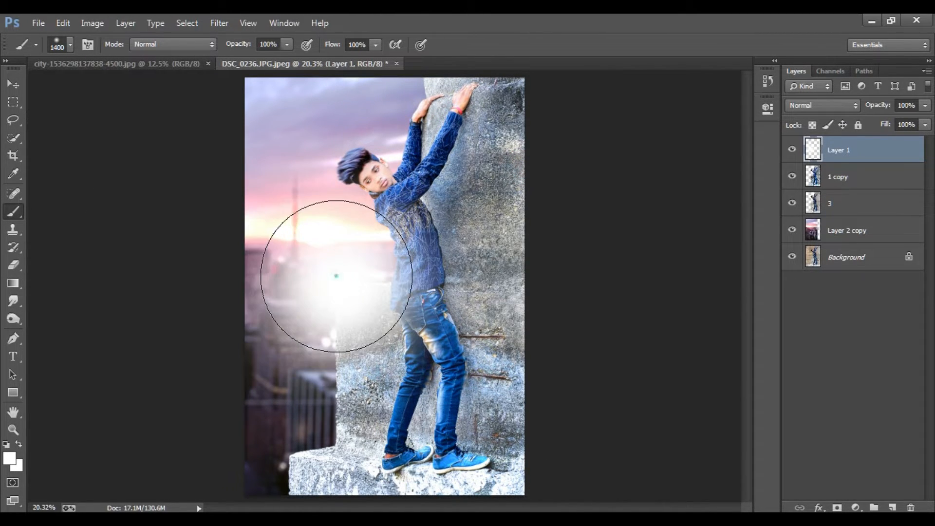
- Set the white spot layer to Linear Dodge (Add), reduce its opacity and shift the glow over the city buildings
click(812, 105)
click(819, 163)
click(812, 106)
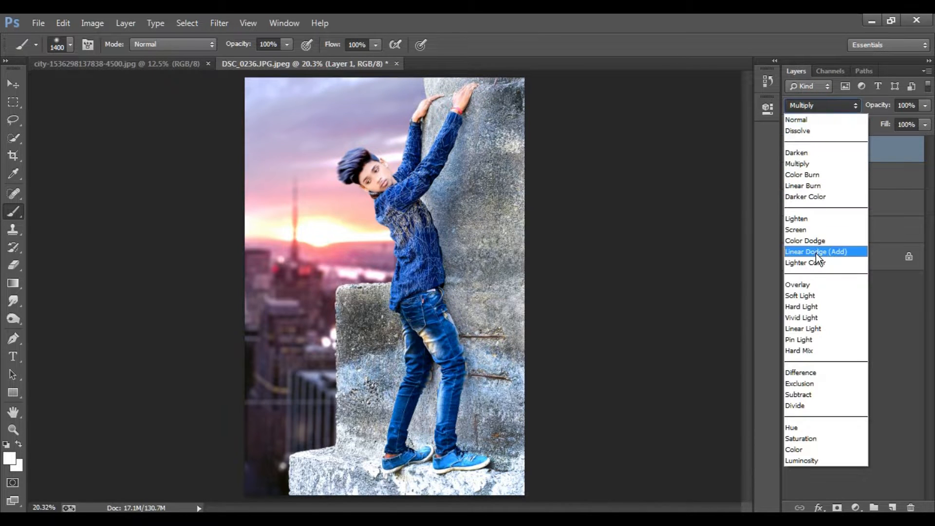
click(816, 253)
mouse_move(925, 105)
mouse_down()
mouse_move(881, 118)
mouse_move(921, 125)
mouse_up()
scroll(808, 103, down, 1)
click(12, 89)
drag(300, 231, 317, 256)
click(555, 251)
- Flatten all layers of the composite into a single background
scroll(443, 259, down, 3)
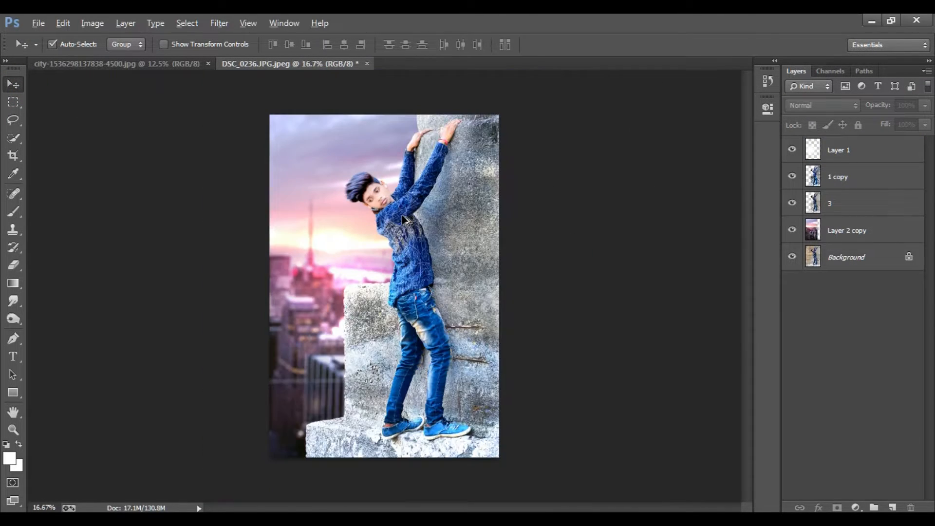
scroll(387, 251, up, 3)
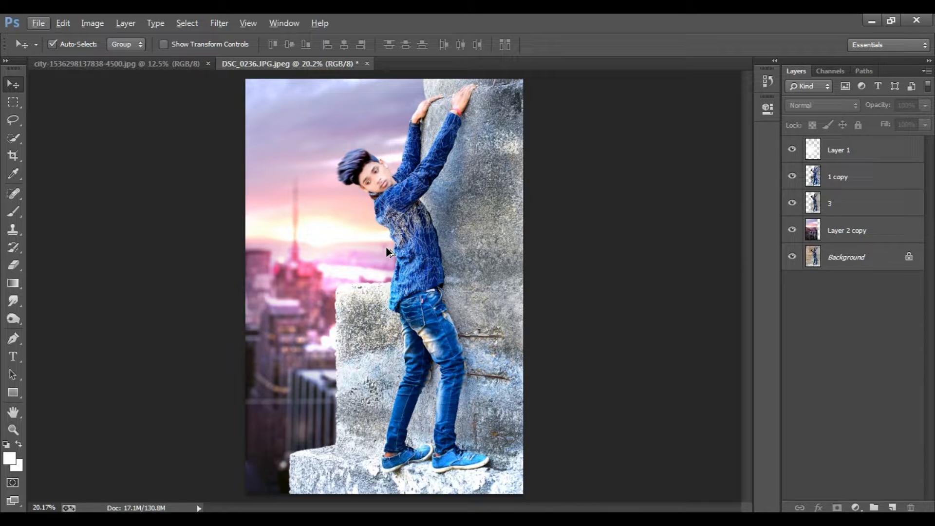
scroll(386, 246, up, 3)
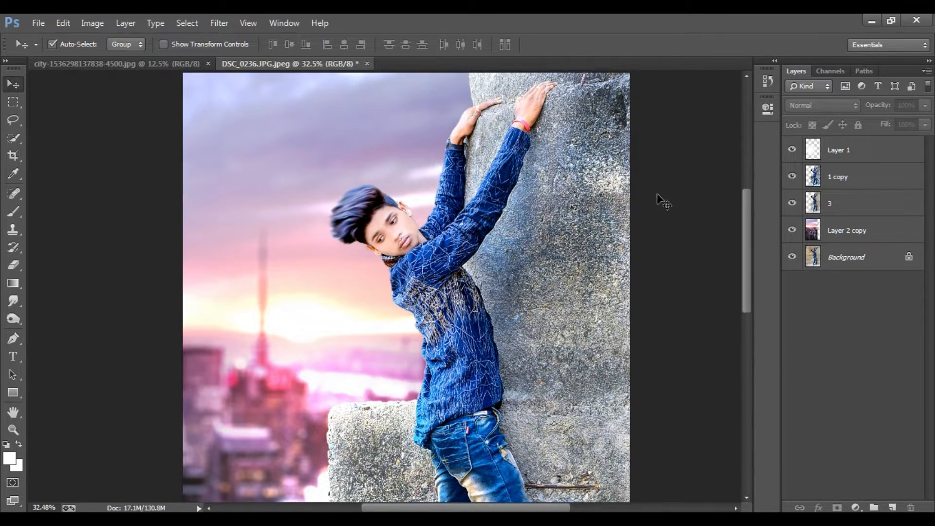
right_click(860, 180)
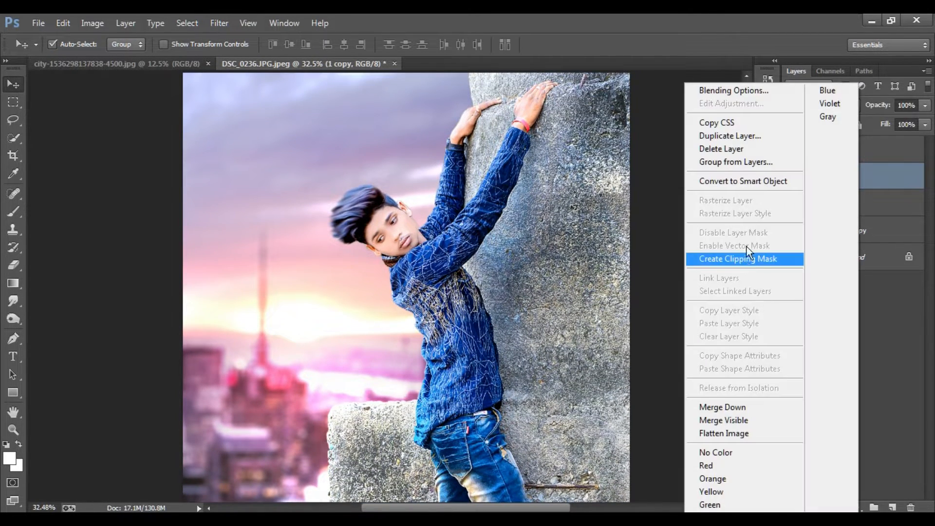
click(724, 433)
- Grade the flattened image in Camera Raw: Temperature -13, Exposure -0.15, Contrast +40, Shadows +18, Whites +28, Blacks -53, Clarity +22, Vibrance +12, Saturation +9
scroll(520, 331, down, 2)
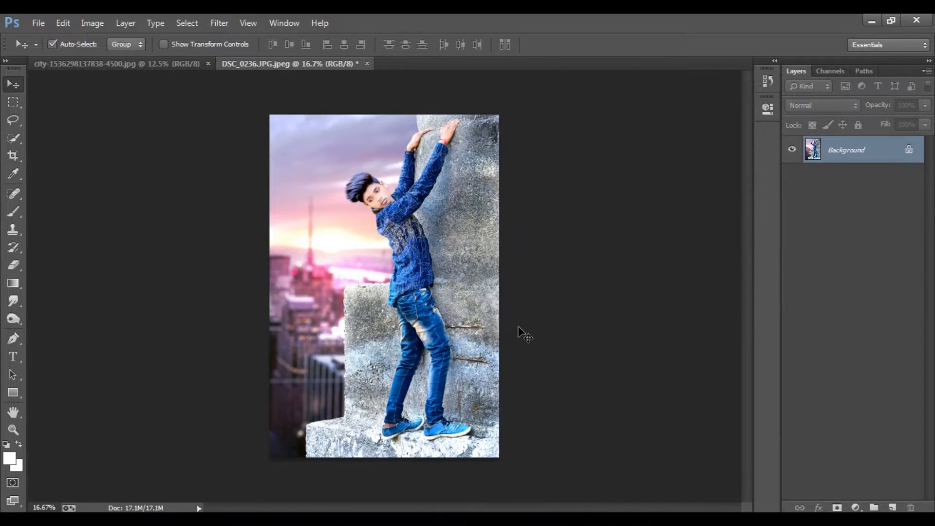
click(219, 23)
click(263, 98)
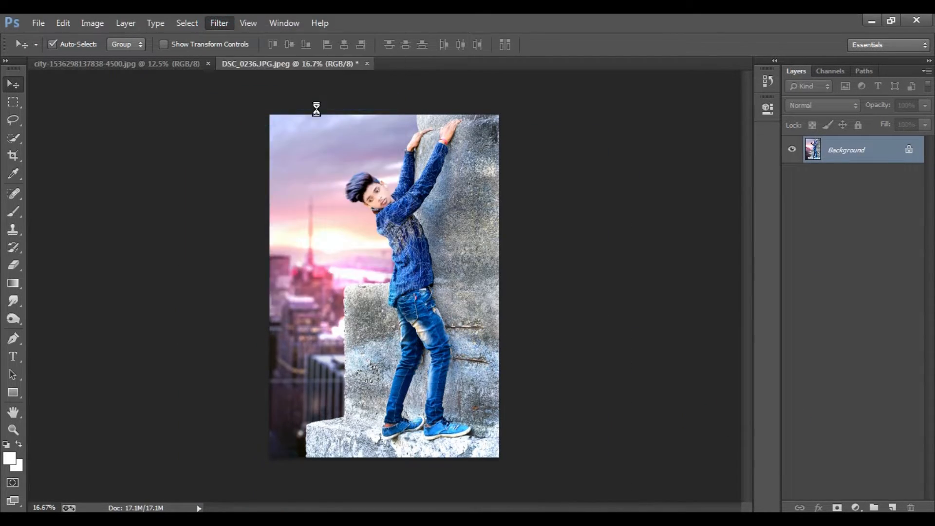
click(357, 146)
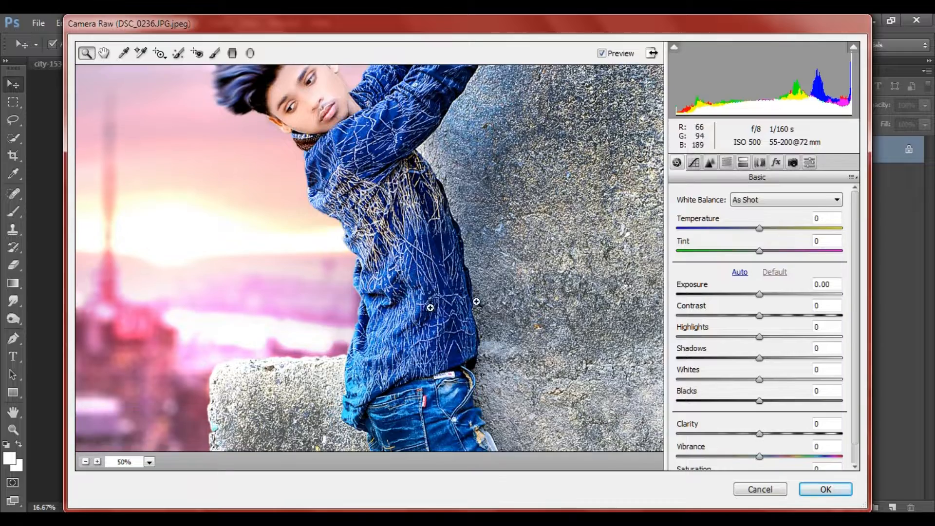
mouse_move(759, 294)
mouse_down()
mouse_move(683, 312)
mouse_move(792, 316)
mouse_move(755, 294)
mouse_up()
drag(759, 359, 716, 400)
drag(759, 433, 768, 459)
scroll(768, 454, down, 1)
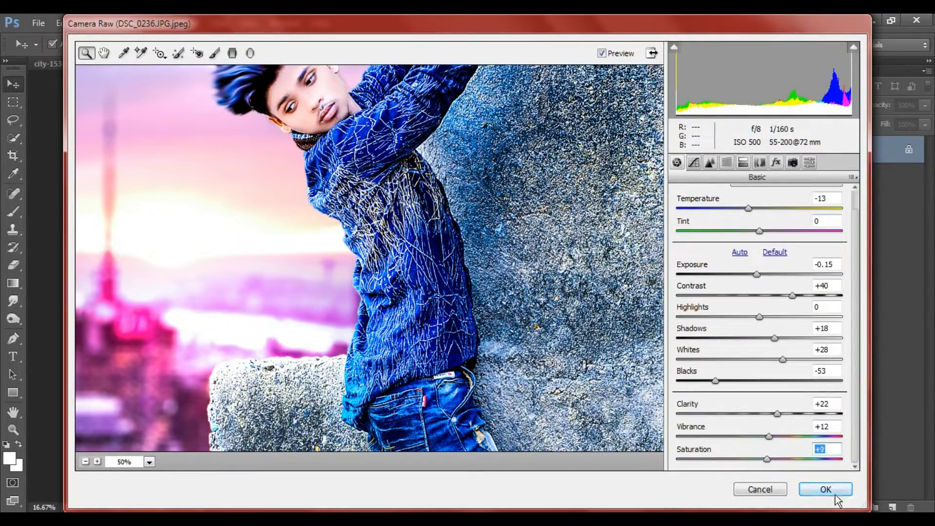
click(825, 489)
- Duplicate the background layer within the same document, keeping the suggested layer name
scroll(365, 270, up, 3)
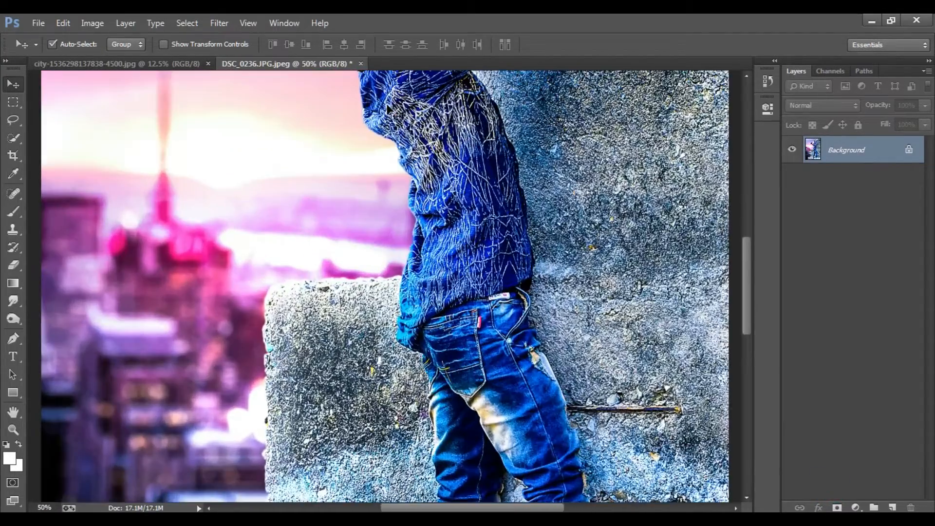
scroll(388, 108, up, 3)
right_click(848, 153)
click(853, 182)
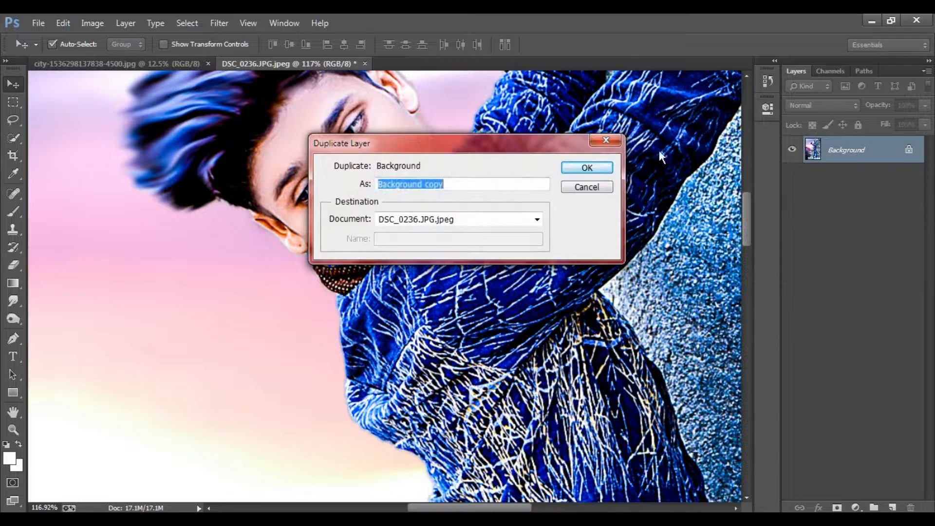
click(587, 167)
- Apply the Oil Paint filter to the duplicate layer with Stylization 10 and Cleanliness 10
click(219, 23)
click(256, 129)
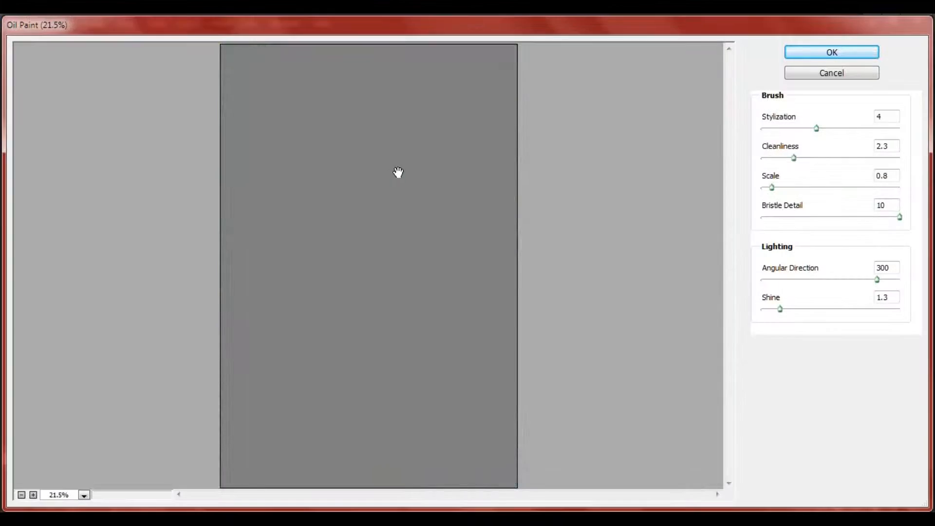
click(878, 146)
key(Return)
text(10)
click(886, 176)
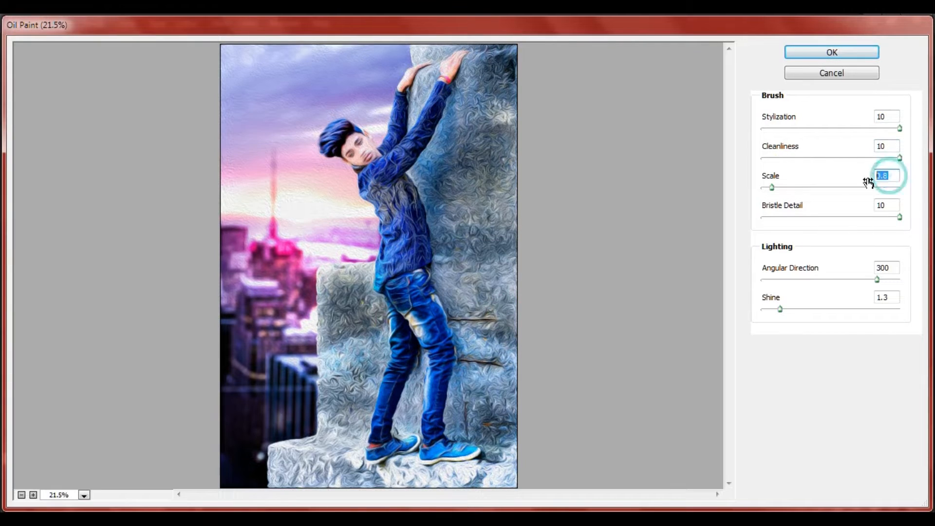
click(824, 53)
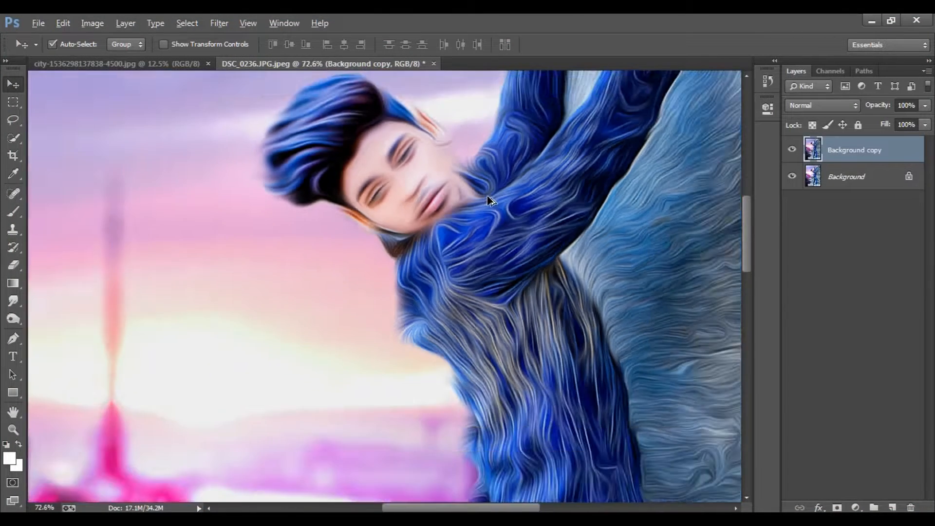
- Erase the oil-painted layer over the eye and eyebrow nearest the wall with a soft 30 px eraser
scroll(489, 200, down, 13)
scroll(449, 261, up, 4)
drag(441, 370, 465, 414)
scroll(357, 169, up, 12)
drag(346, 253, 340, 285)
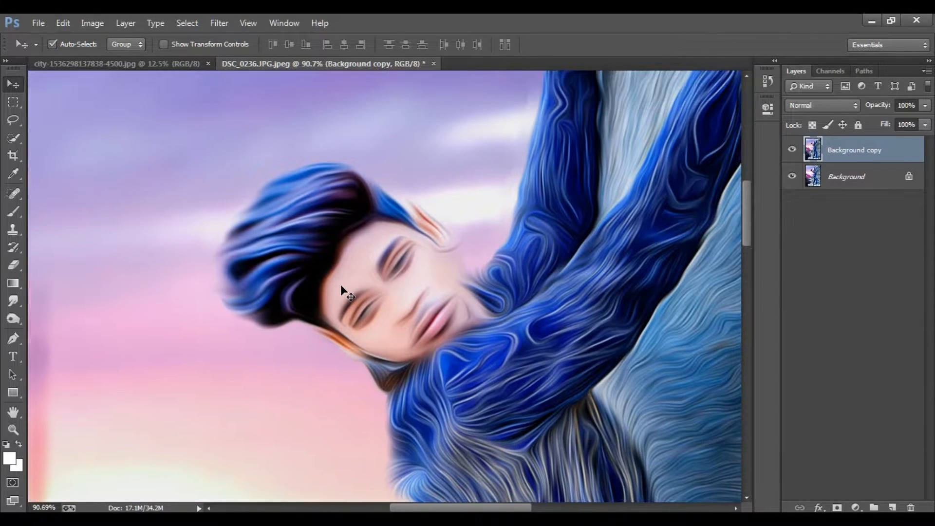
key(ctrl+z)
click(14, 265)
scroll(356, 257, up, 2)
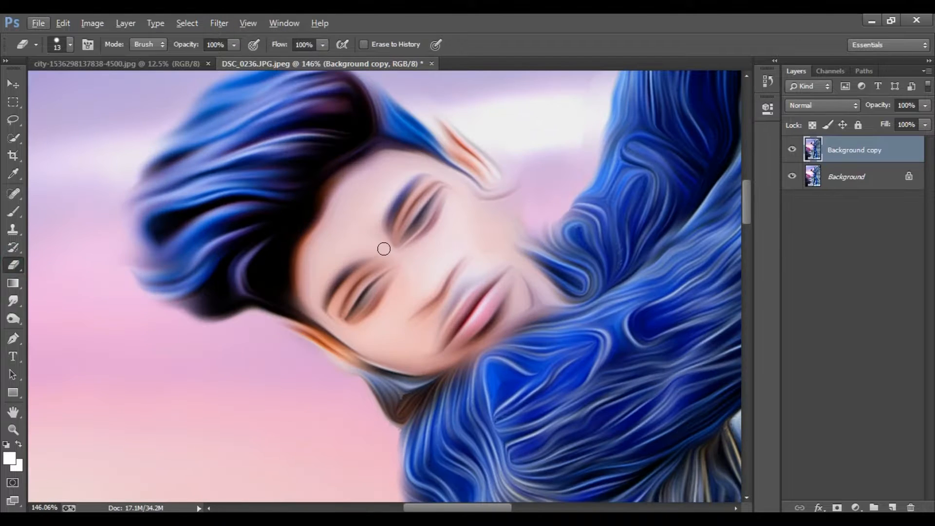
drag(406, 236, 402, 237)
right_click(405, 233)
click(509, 330)
click(404, 224)
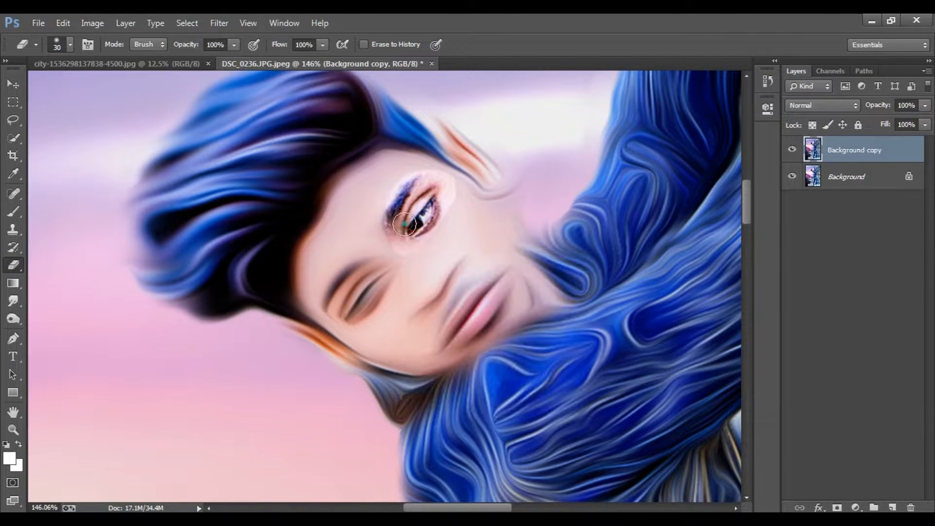
- Erase the painted effect from the other eye, nose, lips, jaw, ears and collar, enlarging the eraser to 45 px
drag(358, 280, 436, 289)
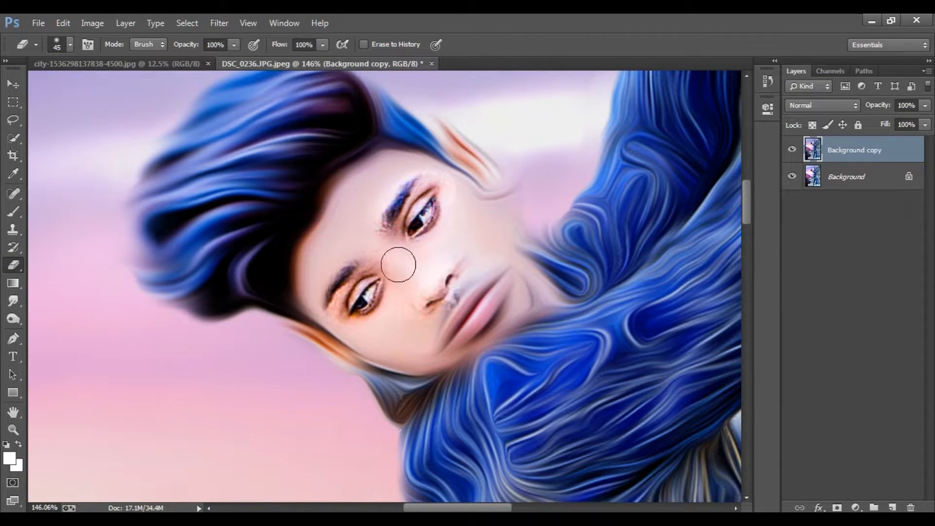
mouse_move(462, 321)
mouse_down()
mouse_move(410, 345)
mouse_move(310, 325)
mouse_up()
mouse_move(352, 352)
mouse_down()
mouse_move(473, 366)
mouse_move(487, 184)
mouse_move(449, 133)
mouse_move(506, 191)
mouse_move(532, 285)
mouse_move(382, 200)
mouse_up()
scroll(385, 297, up, 5)
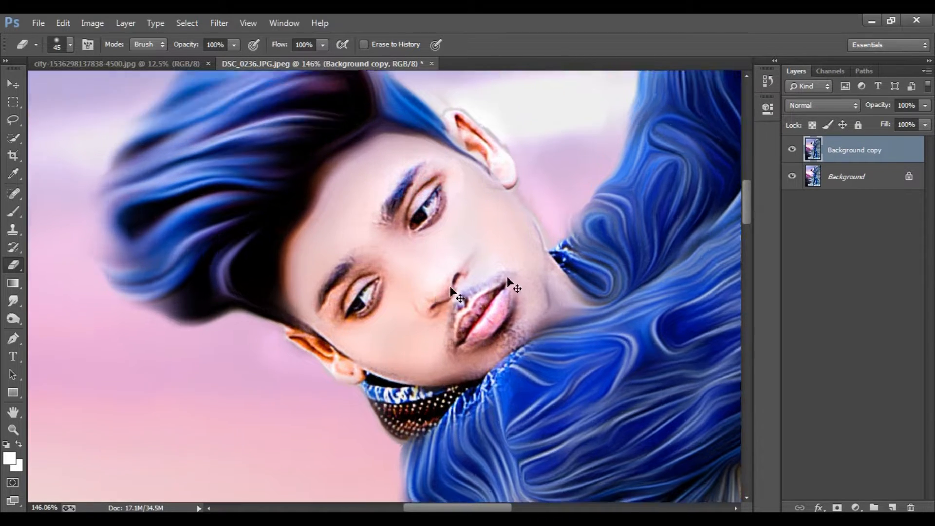
- Erase the oil-painted effect from the shirt, arms, jeans and concrete wall, enlarging the eraser to 300 px
scroll(665, 360, down, 7)
scroll(480, 301, down, 3)
mouse_move(679, 383)
mouse_down()
mouse_move(480, 301)
mouse_move(438, 377)
mouse_move(487, 438)
mouse_move(548, 109)
mouse_move(591, 236)
mouse_move(650, 120)
mouse_move(577, 397)
mouse_move(511, 295)
mouse_up()
scroll(479, 301, down, 3)
scroll(547, 109, down, 2)
mouse_move(511, 294)
mouse_down()
mouse_move(449, 355)
mouse_move(388, 467)
mouse_move(372, 312)
mouse_up()
mouse_move(371, 301)
mouse_down()
mouse_move(331, 449)
mouse_move(371, 484)
mouse_move(608, 474)
mouse_move(452, 432)
mouse_move(473, 202)
mouse_move(543, 420)
mouse_move(607, 337)
mouse_move(589, 147)
mouse_move(463, 410)
mouse_move(422, 380)
mouse_move(543, 200)
mouse_move(632, 171)
mouse_up()
scroll(611, 336, down, 1)
scroll(605, 337, up, 5)
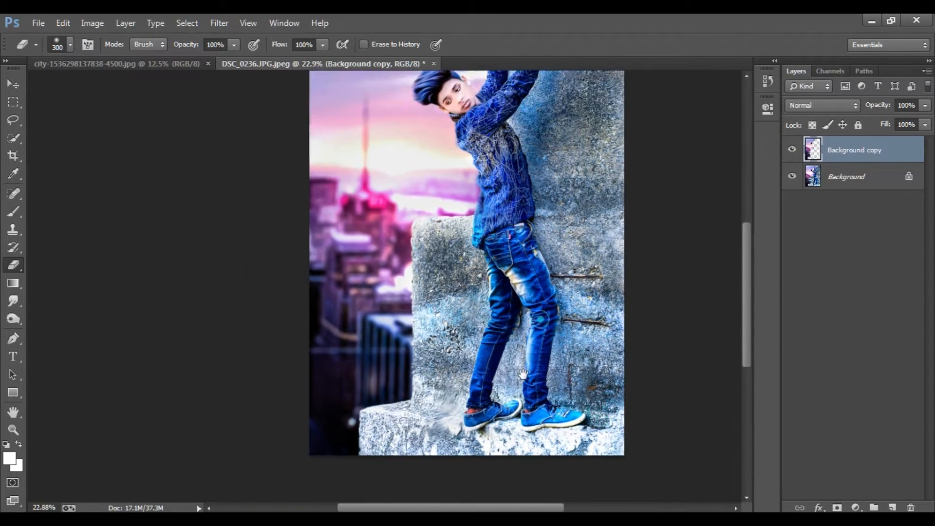
- Compare the image with and without the partly erased paint layer, and merge that layer down into the background
scroll(501, 207, up, 5)
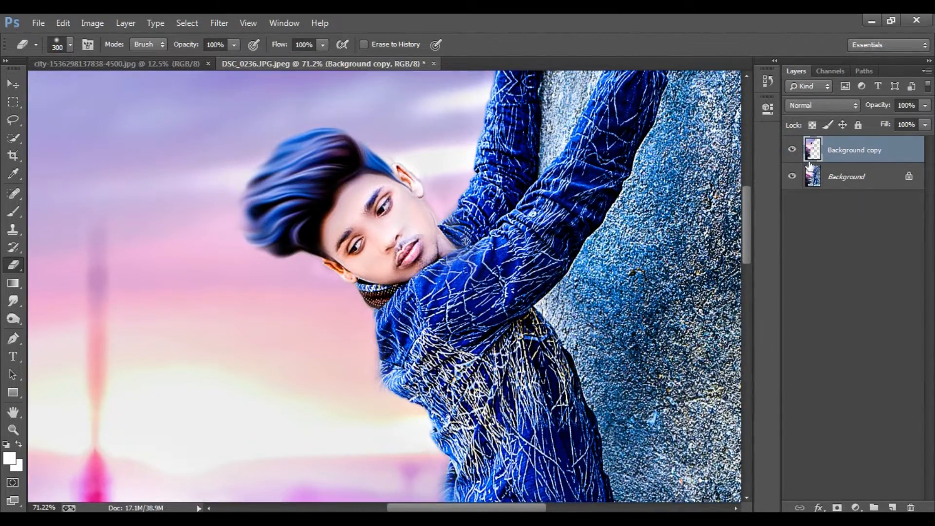
click(792, 150)
click(792, 150)
scroll(458, 229, down, 4)
scroll(458, 226, up, 5)
right_click(855, 150)
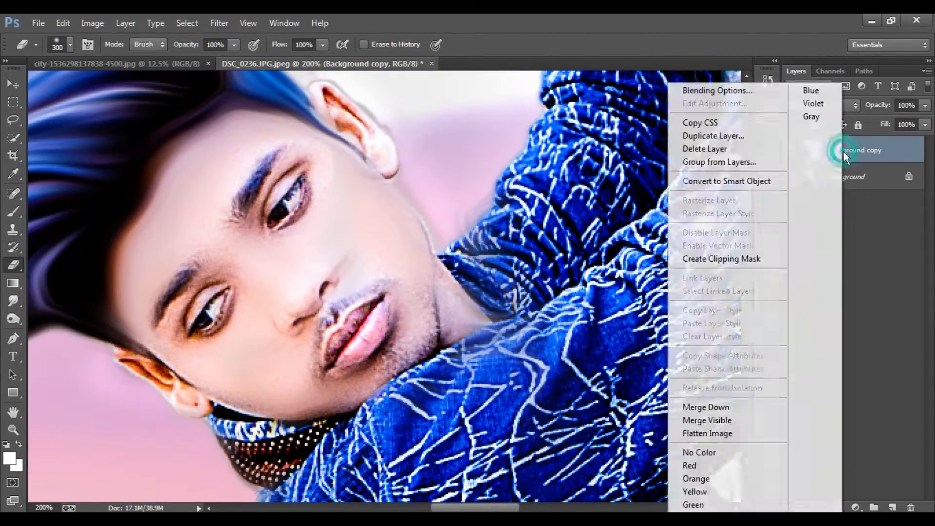
click(731, 404)
- Smooth the facial skin around the eyes with the Mixer Brush at 35 px, Wet 20%, Load 30%, Mix 20% and Flow 30%
key(bracketleft)
key(bracketleft)
key(bracketleft)
key(bracketleft)
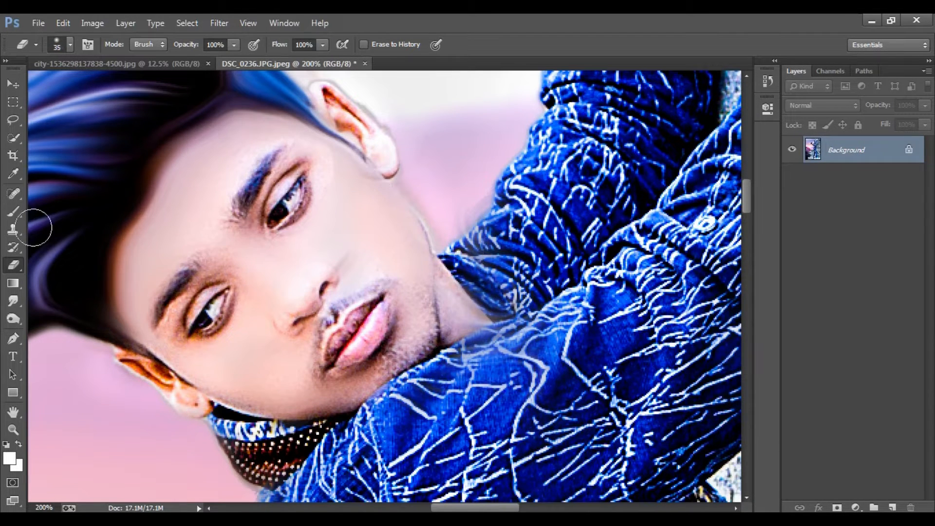
right_click(13, 211)
click(93, 248)
drag(231, 258, 180, 332)
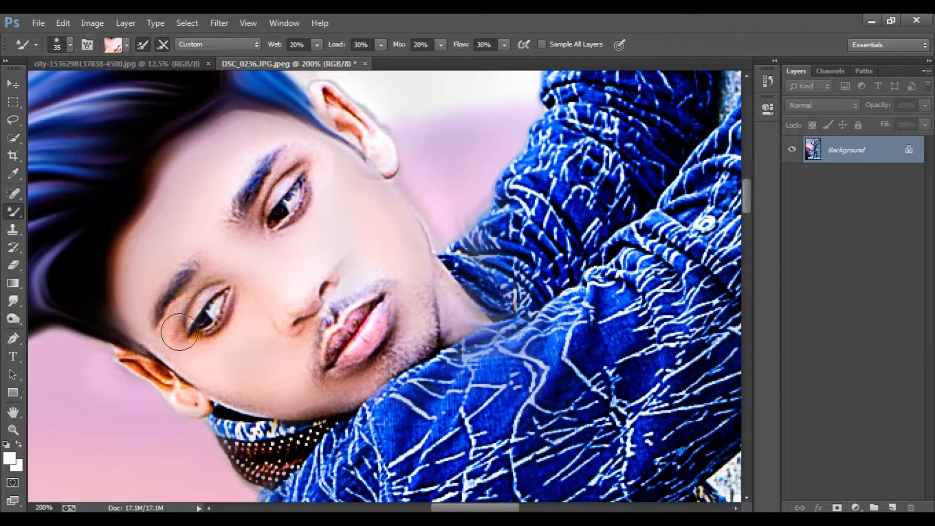
scroll(270, 281, down, 5)
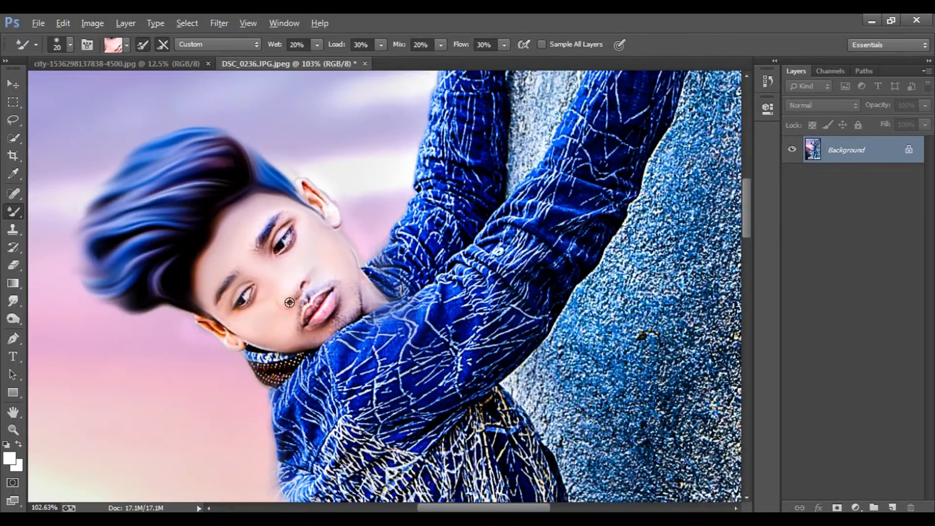
- Smooth the skin under the eye, between the eyes and around the nose and cheeks with the Mixer Brush at 20 px
scroll(293, 298, up, 7)
mouse_move(309, 237)
mouse_down()
mouse_move(208, 353)
mouse_move(216, 435)
mouse_up()
drag(253, 437, 347, 413)
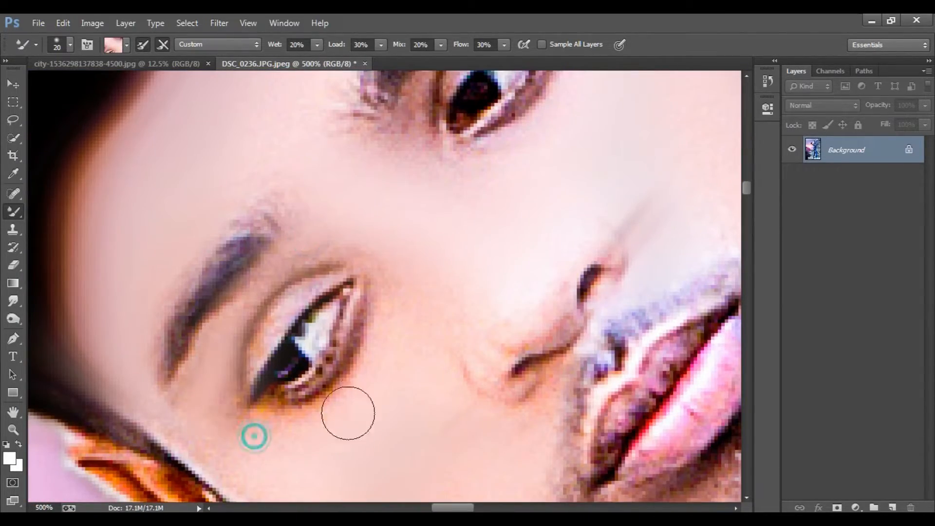
drag(386, 305, 322, 417)
drag(525, 336, 387, 266)
drag(410, 256, 351, 322)
mouse_move(449, 188)
mouse_down()
mouse_move(419, 303)
mouse_move(408, 396)
mouse_up()
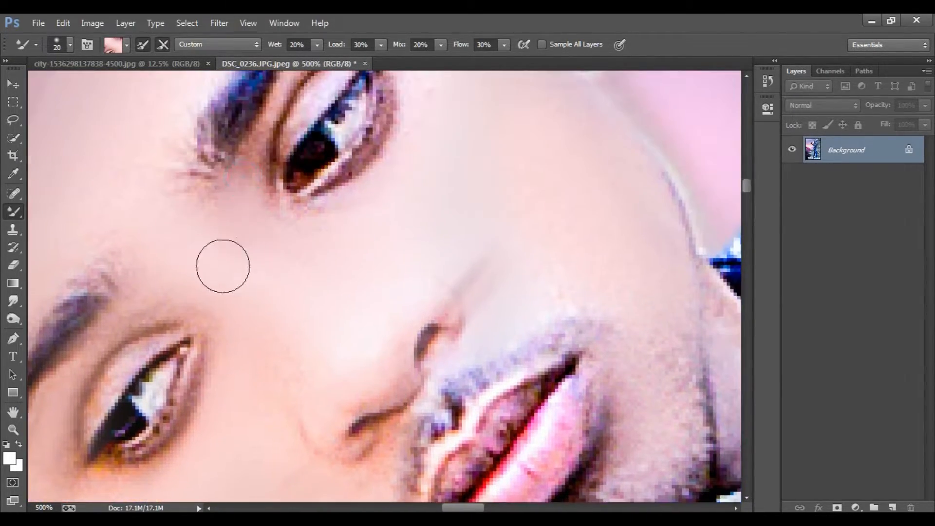
drag(397, 273, 466, 242)
- Soften the skin around the nose and upper lip with the Blur tool at 25 px and 50% strength
drag(16, 301, 54, 303)
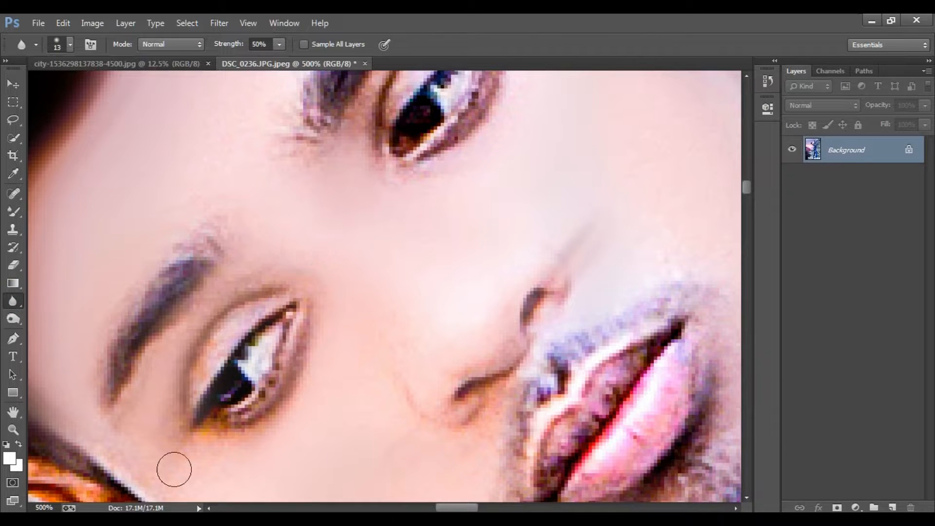
drag(485, 357, 490, 301)
drag(528, 255, 408, 348)
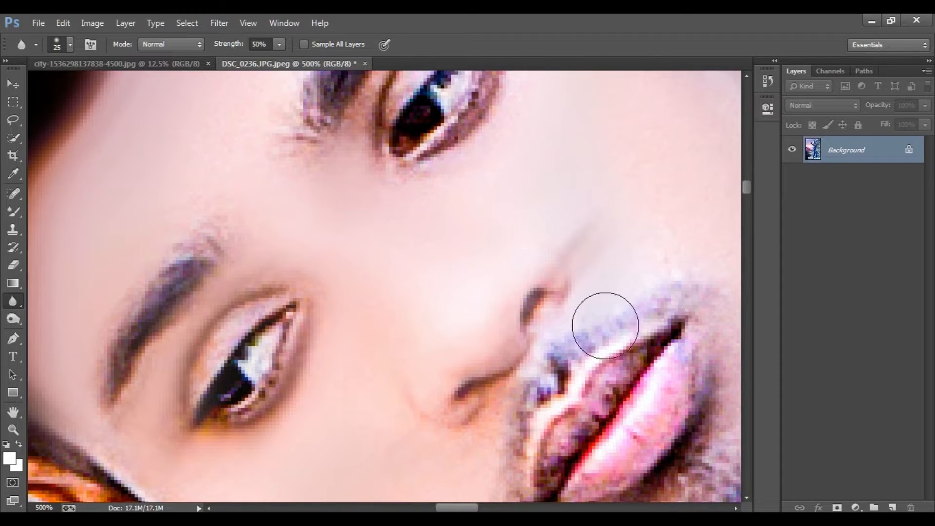
drag(545, 375, 442, 258)
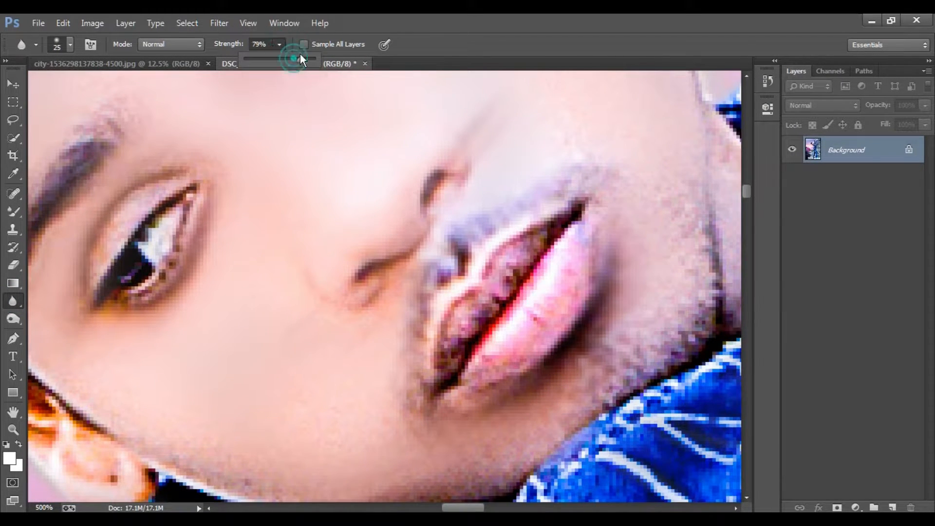
- Raise the Blur tool strength to 79% and soften the cheek, chin, jaw and ear, keeping the 25 px brush
drag(667, 167, 675, 306)
drag(489, 428, 519, 334)
drag(354, 399, 266, 384)
scroll(408, 332, down, 3)
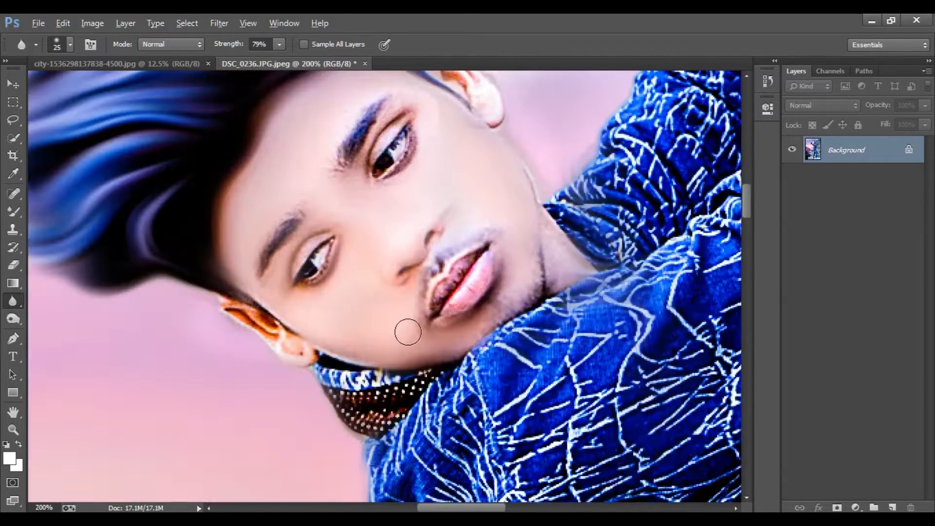
scroll(294, 244, up, 3)
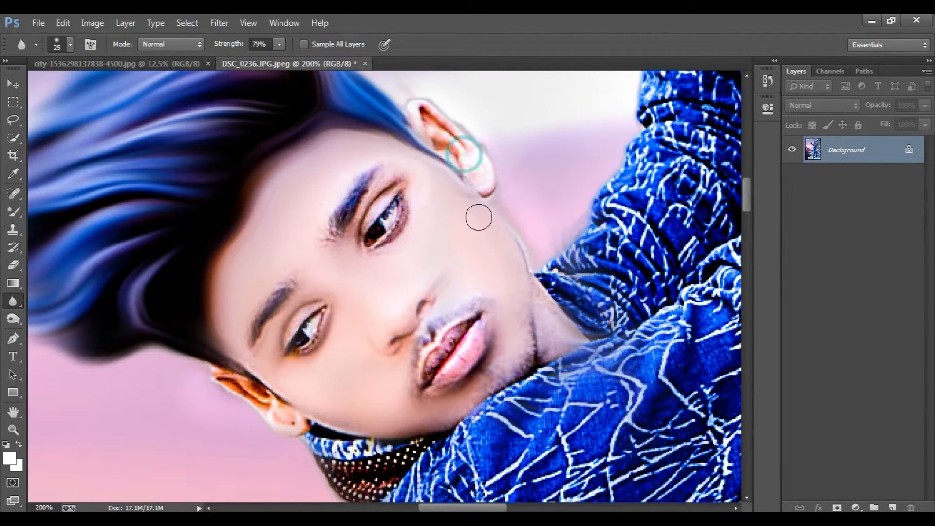
scroll(479, 217, down, 2)
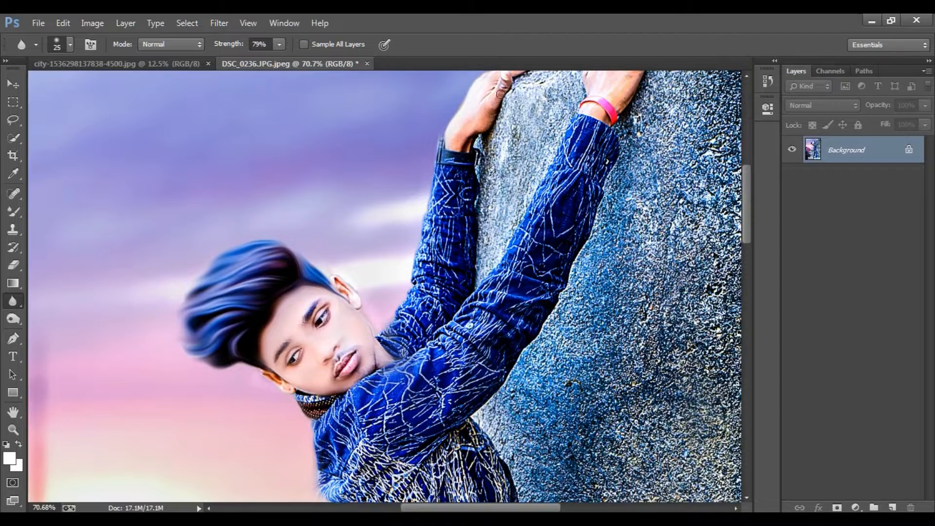
scroll(479, 129, up, 1)
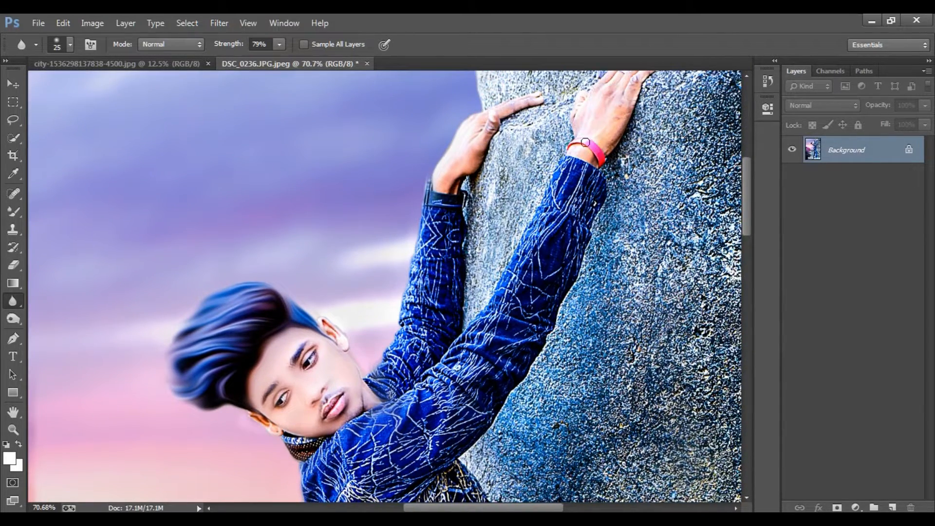
key(ctrl+0)
key(v)
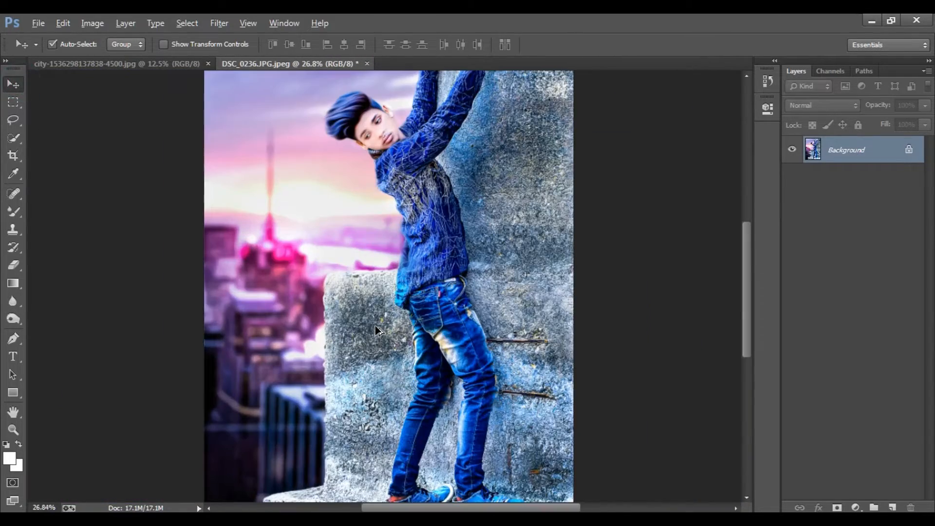
- Add the person's name as a Tahoma 12 pt text layer beside the man's waist and colour it blue
click(13, 356)
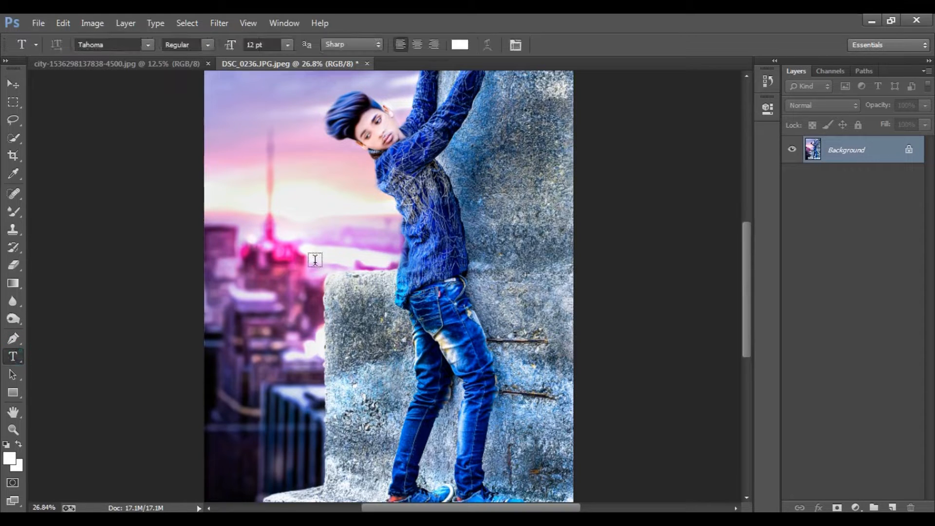
click(314, 261)
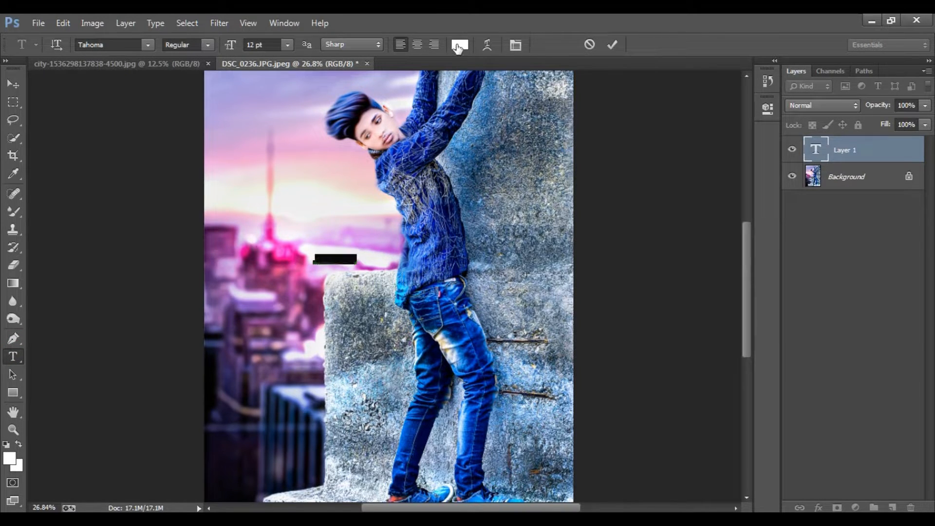
click(460, 44)
click(281, 247)
click(407, 278)
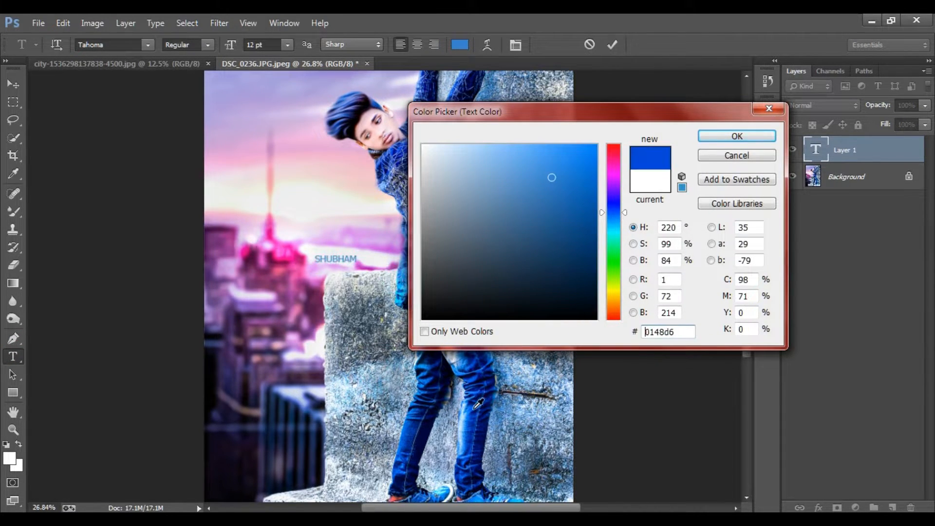
key(Return)
- Scale the name text up to about 53 pt and place it across the skyline beside the man's waist
click(13, 84)
key(ctrl+t)
drag(358, 265, 431, 306)
key(Return)
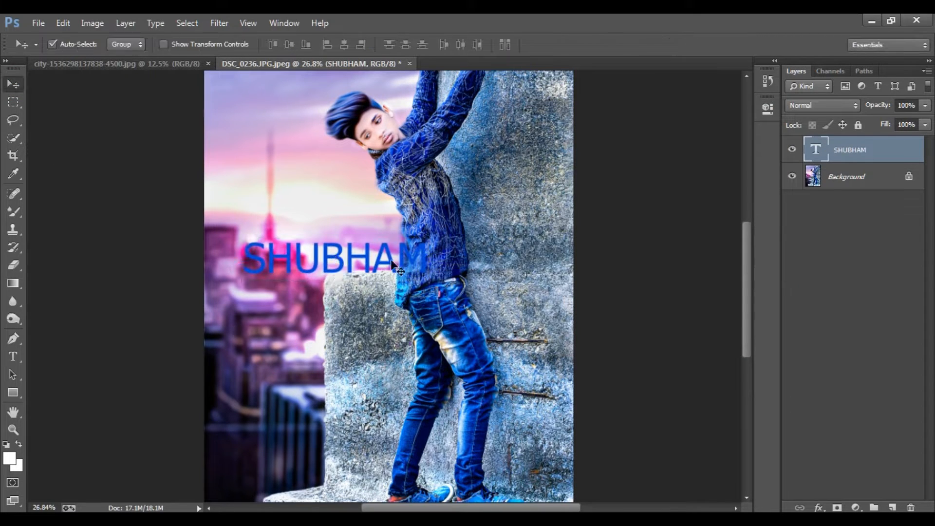
drag(391, 259, 370, 256)
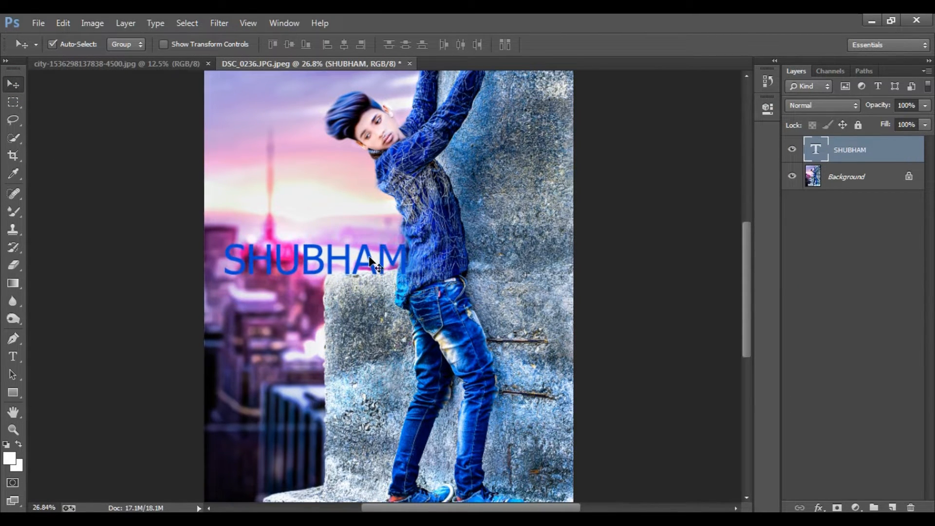
- Select the whole name text and recolour it white, trying out a light pinkish grey on the way
click(13, 357)
double_click(367, 260)
click(459, 45)
click(423, 145)
key(Return)
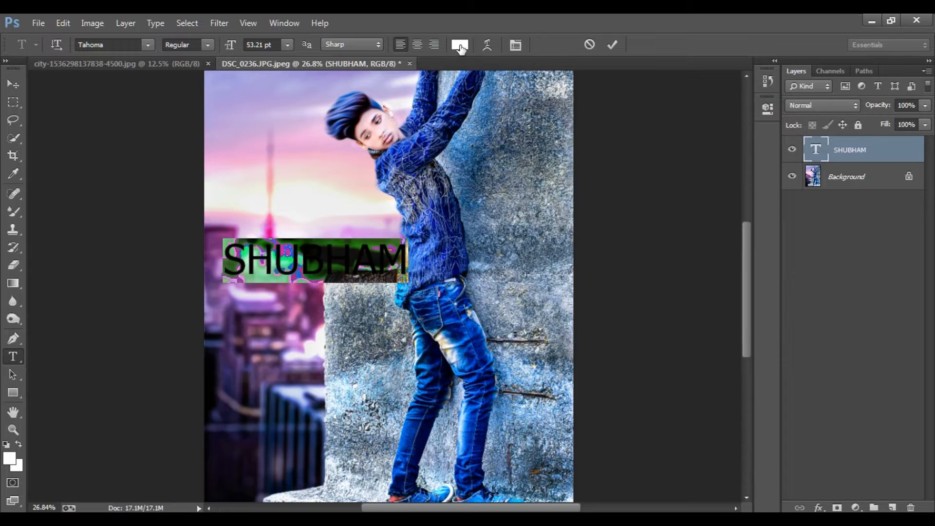
click(460, 45)
drag(506, 218, 418, 196)
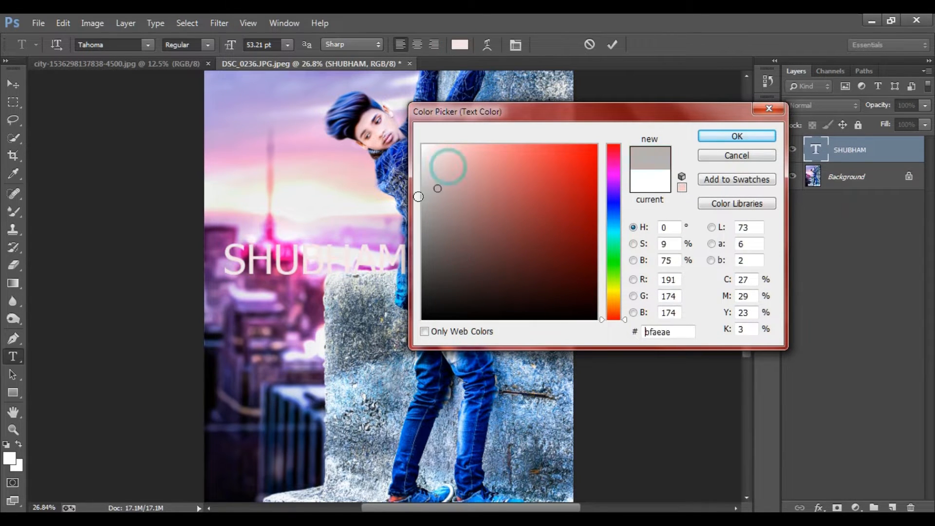
click(435, 159)
key(Return)
- Try several fonts on the name text, including Toledo and Umbra BT, and apply a rounded, bold techno-style lowercase font
click(147, 44)
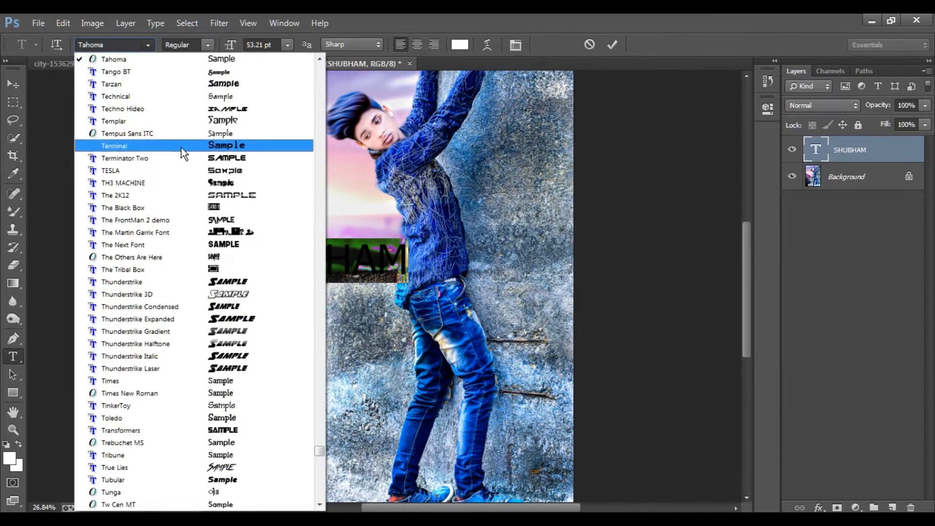
click(146, 220)
scroll(130, 48, down, 3)
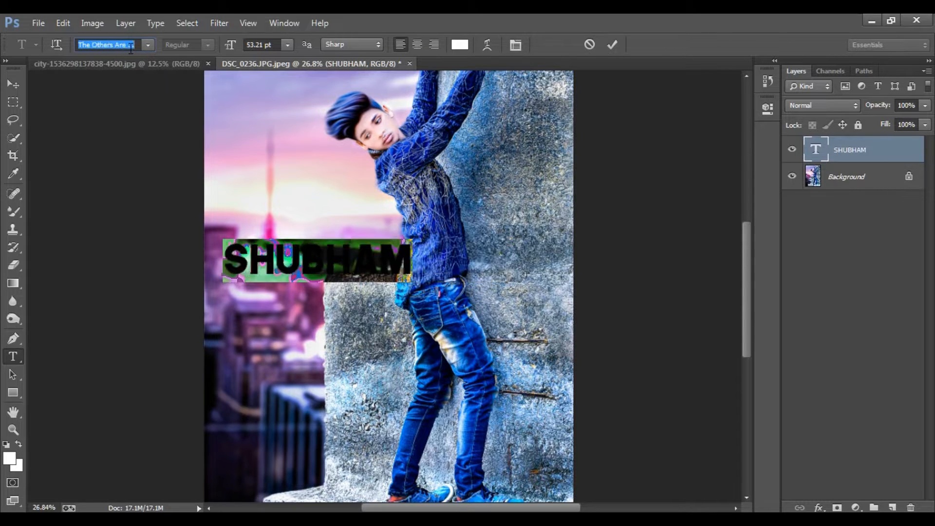
scroll(130, 48, down, 4)
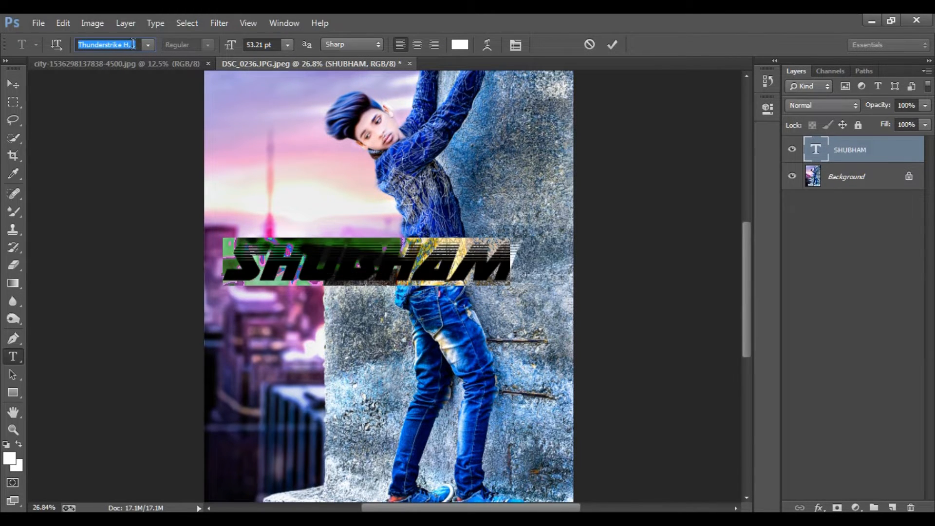
click(147, 44)
click(213, 136)
click(147, 45)
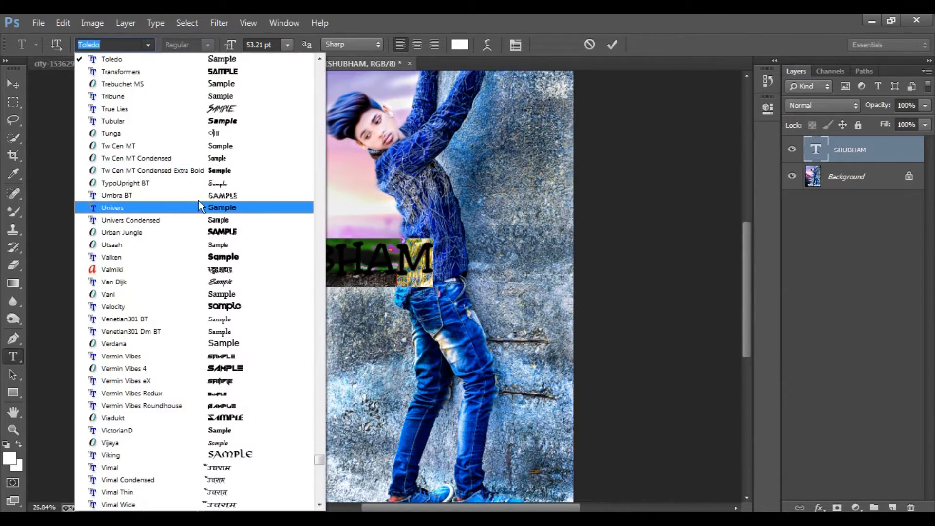
click(197, 195)
click(151, 43)
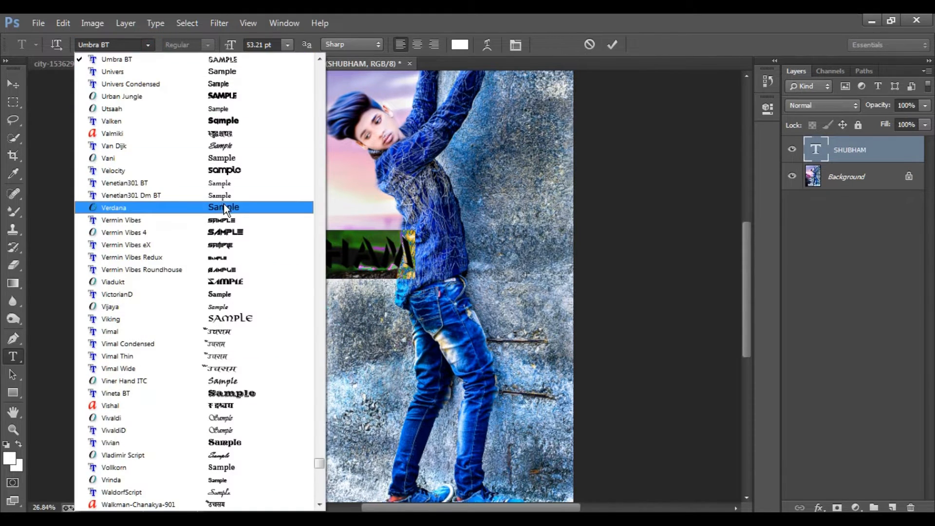
click(224, 206)
- Scale the name text down and position it along the top edge of the lower wall, ending at the shirt
click(13, 84)
drag(358, 253, 375, 263)
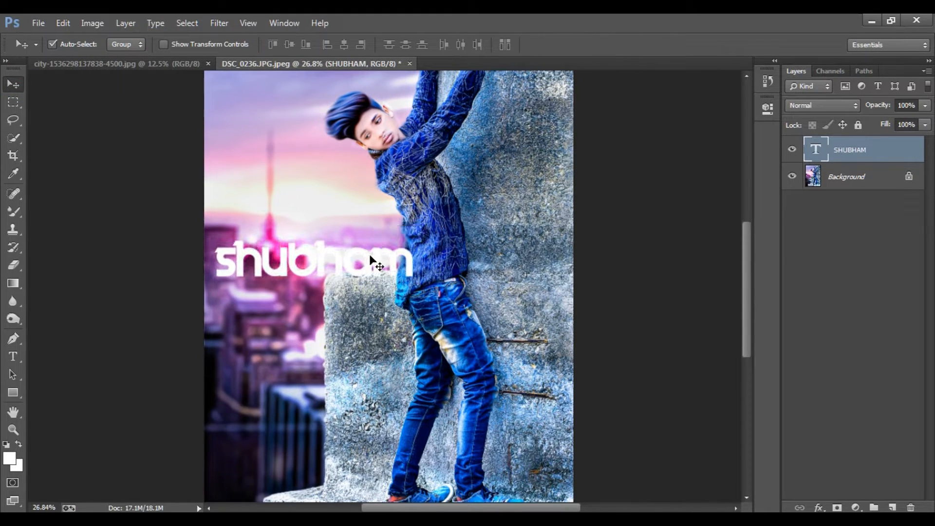
key(ctrl+t)
drag(216, 242, 304, 255)
key(Return)
- Add a soft drop shadow to the name text, adjusting the shadow settings
click(826, 508)
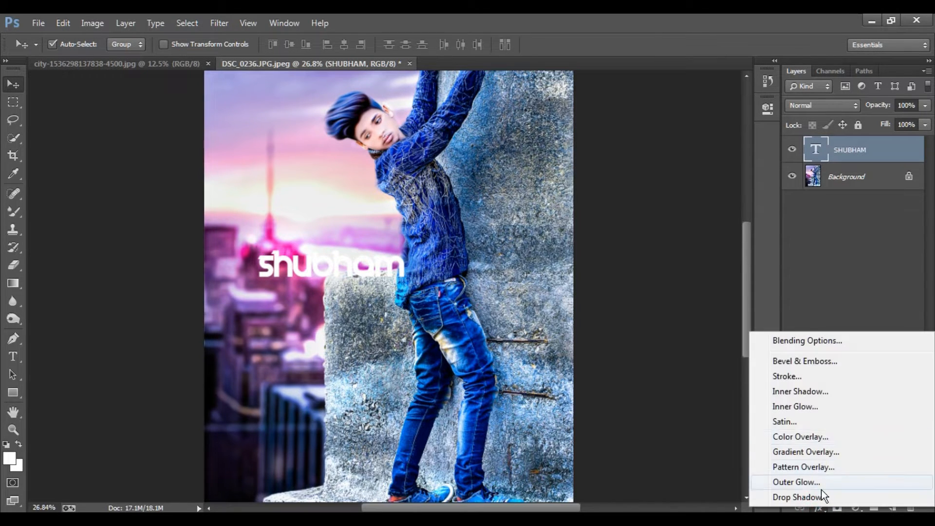
click(825, 495)
drag(341, 72, 533, 72)
click(640, 210)
drag(641, 211, 635, 180)
drag(680, 137, 698, 137)
key(Return)
- Duplicate the name text layer, set the copy's opacity to 0% and merge the two text layers into one
key(ctrl+j)
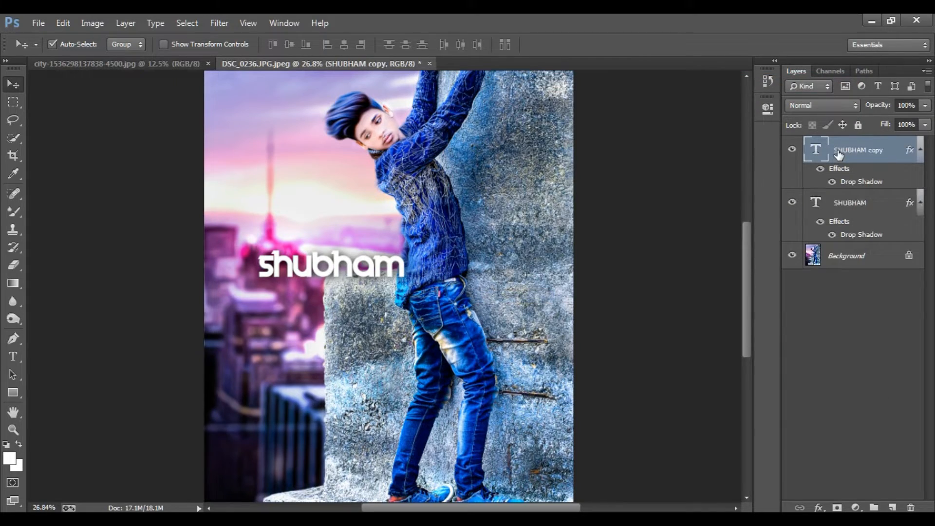
drag(867, 117, 855, 117)
shift+click(867, 202)
right_click(867, 203)
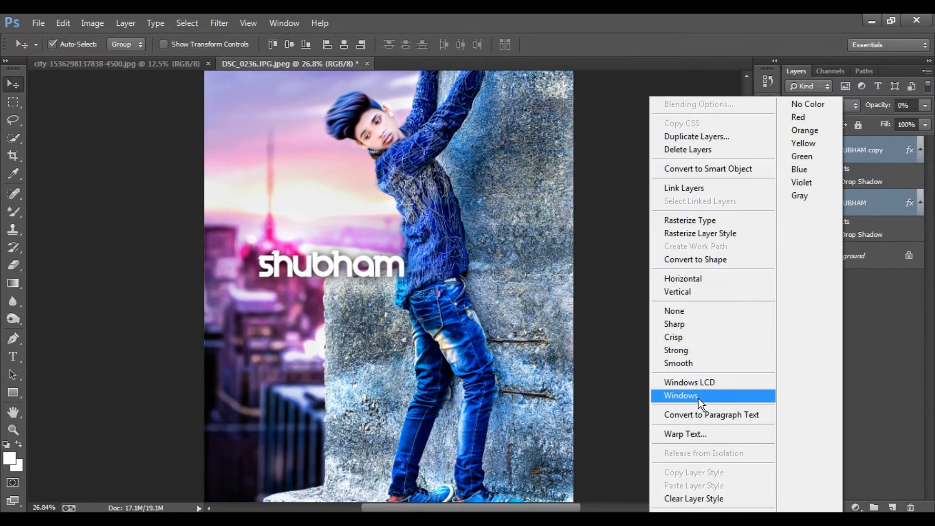
click(891, 156)
key(ctrl+e)
- Nudge the merged name text slightly up and left and lower its layer opacity to 45%
scroll(312, 283, up, 14)
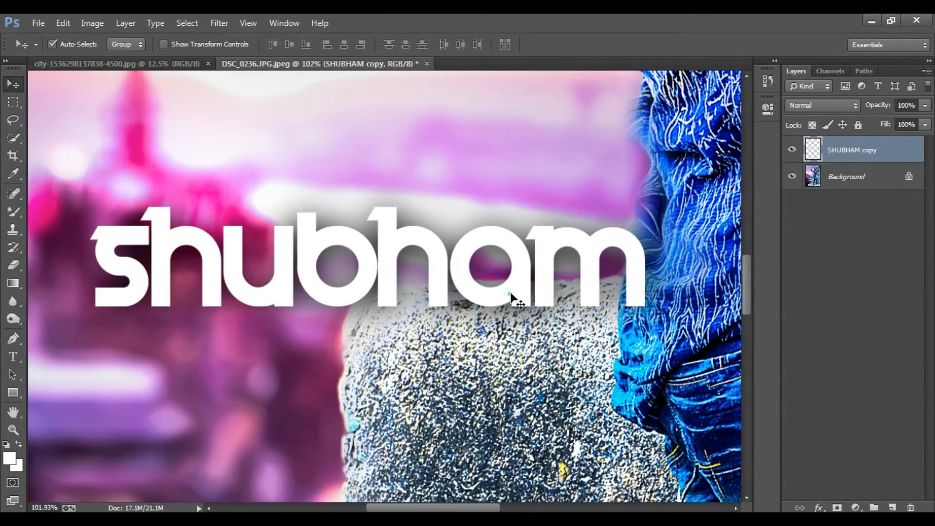
drag(510, 297, 505, 290)
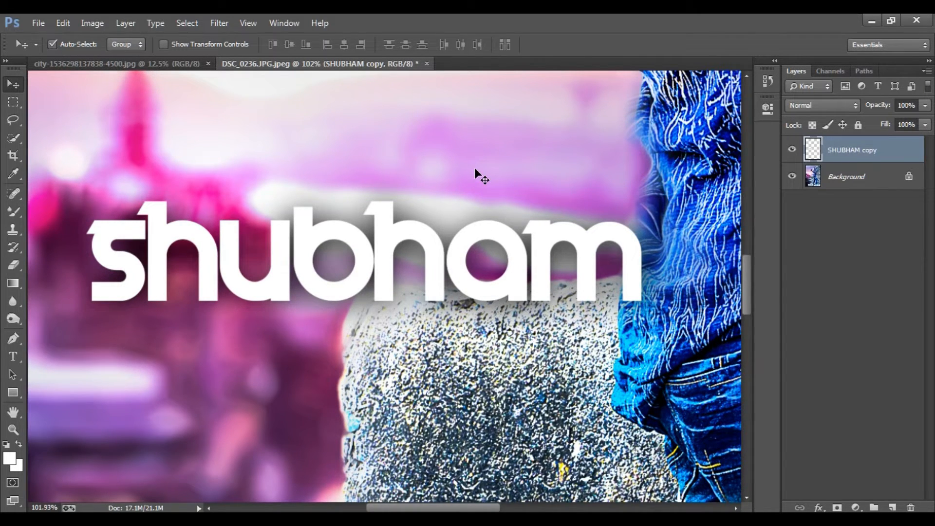
key(p)
click(925, 106)
click(886, 121)
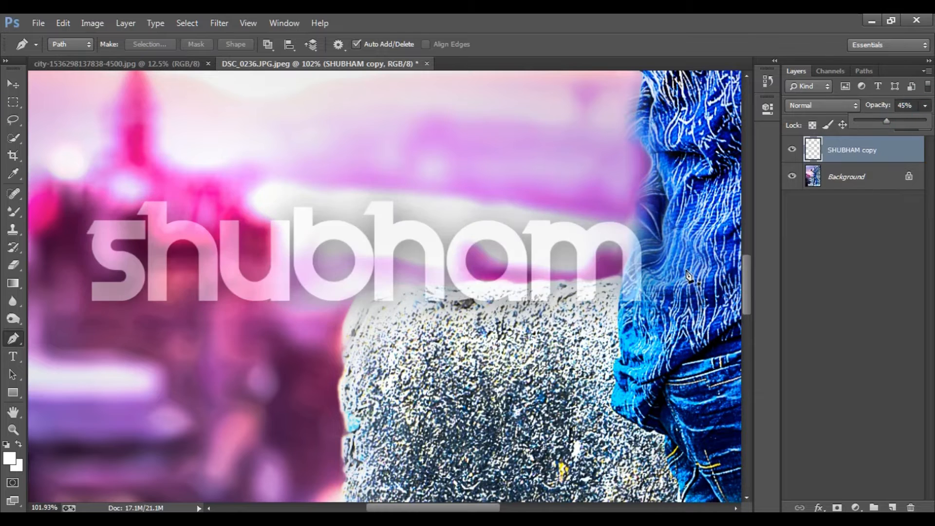
- Draw a closed Pen path along the wall's upper edge and the shirt edge, enclosing the letter parts that overlap them
click(574, 281)
drag(554, 282, 546, 283)
scroll(542, 282, up, 7)
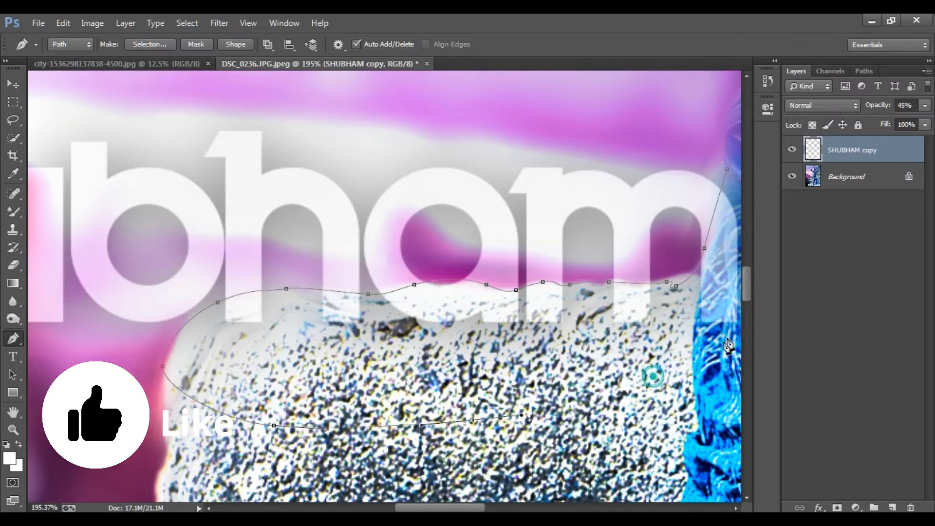
drag(729, 345, 598, 377)
drag(611, 313, 609, 292)
click(530, 228)
scroll(481, 298, down, 4)
- Convert the path around the overlapping letter parts into a selection with a feather radius of 1
right_click(475, 353)
click(556, 109)
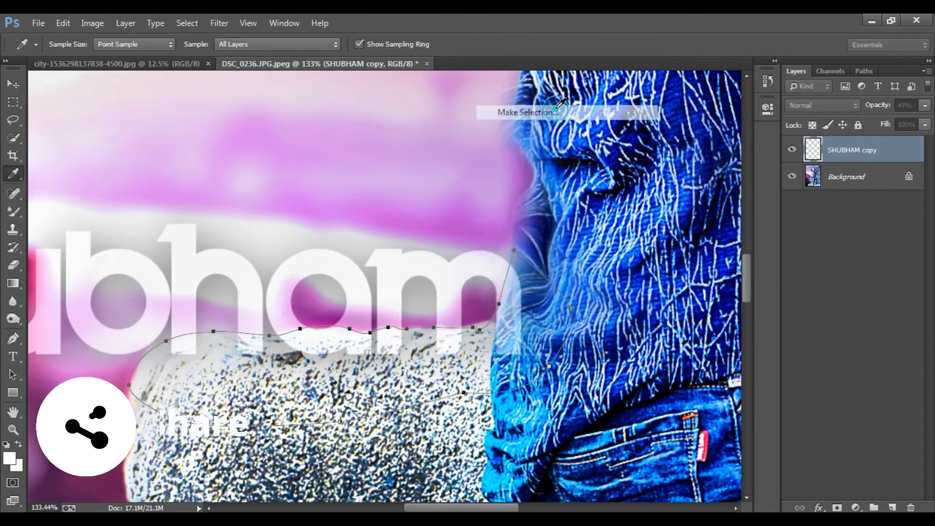
text(1)
key(Return)
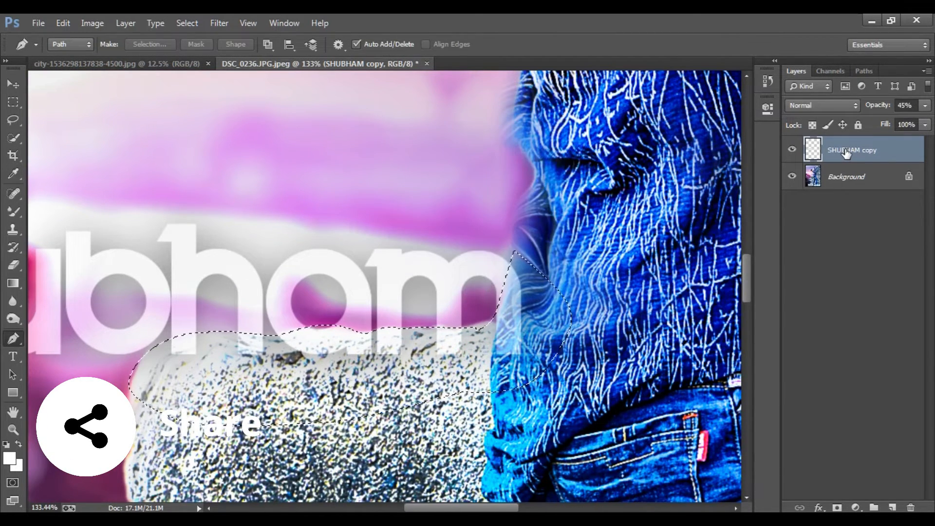
- Restore the name layer's opacity to 100%, delete the letter parts over the wall and shirt, and clear the selection
click(925, 105)
drag(904, 120, 932, 122)
click(326, 201)
key(ctrl+d)
key(v)
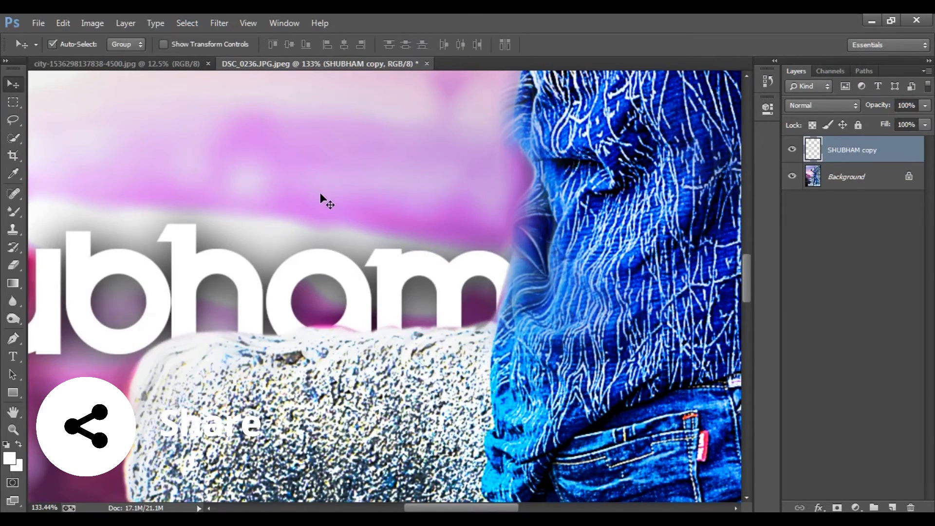
- Set the name layer's opacity to 74% and merge all visible layers
key(ctrl+0)
click(500, 246)
scroll(349, 271, up, 5)
click(344, 274)
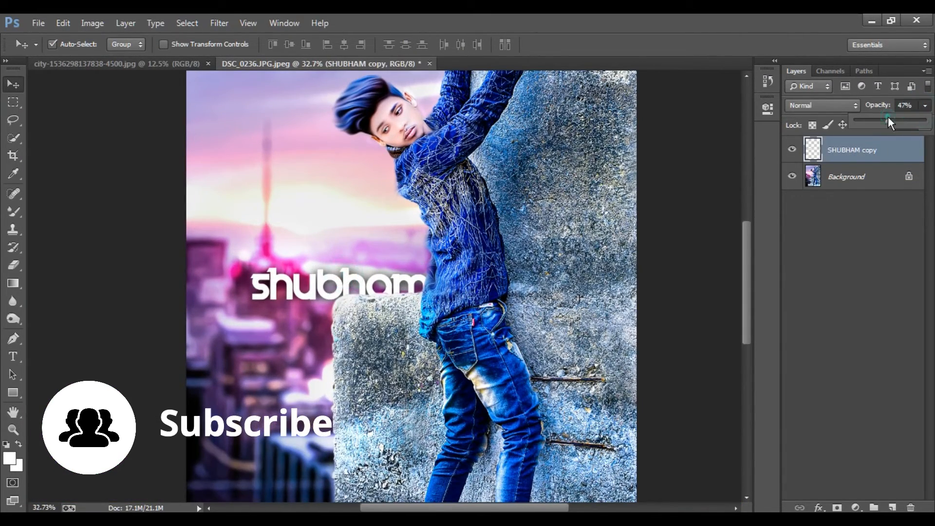
drag(887, 122, 906, 120)
key(ctrl+0)
right_click(881, 162)
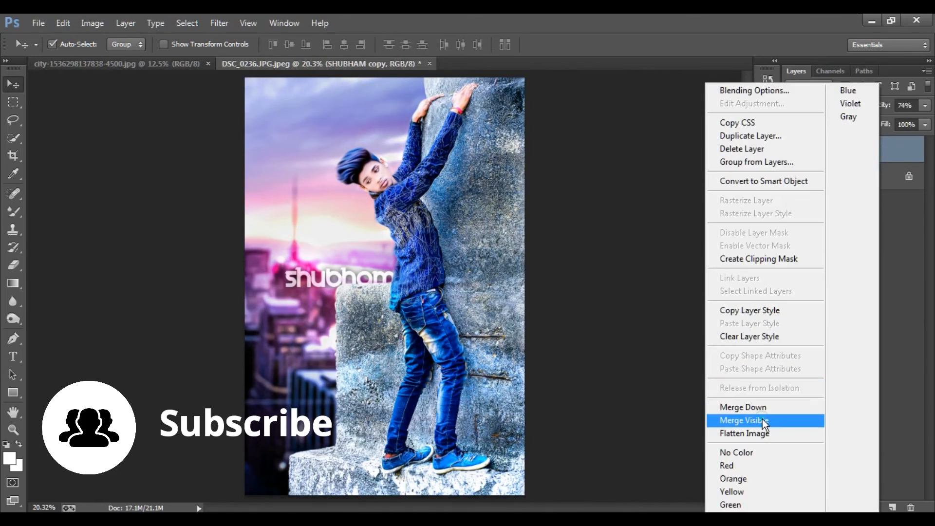
click(761, 420)
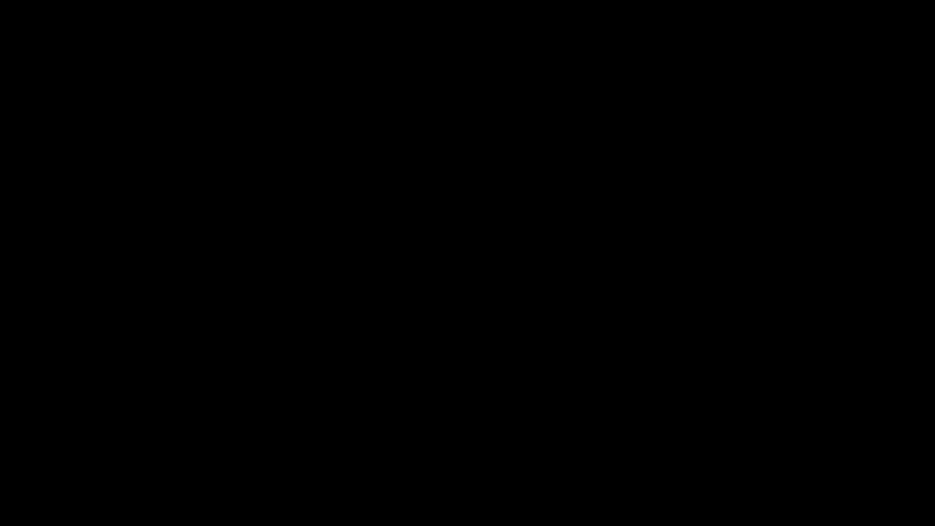